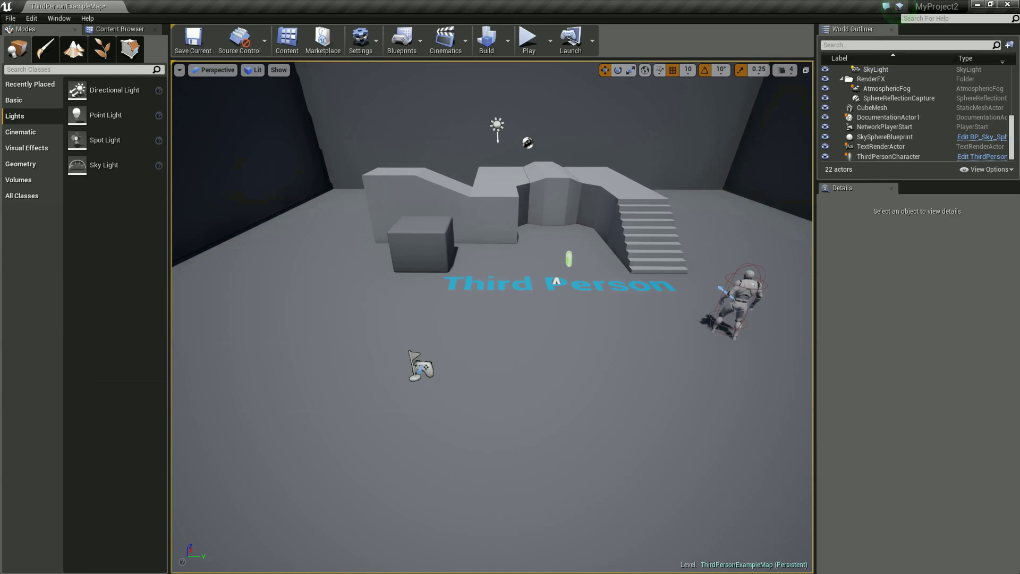
Search 'fog' in Modes and drop an Exponential Height Fog into the level.
right_drag(494, 318, 494, 319)
click(79, 70)
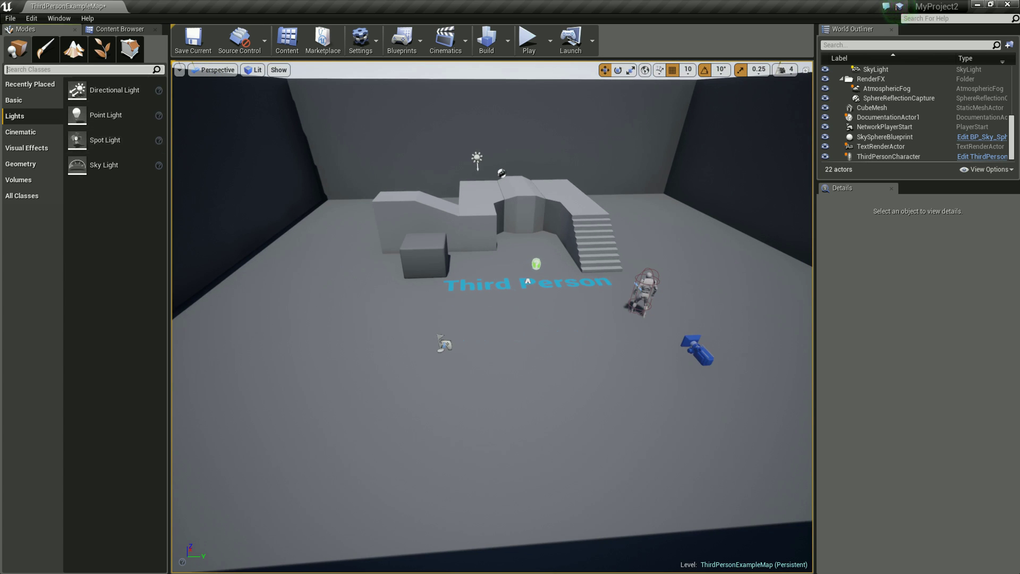
text(fog)
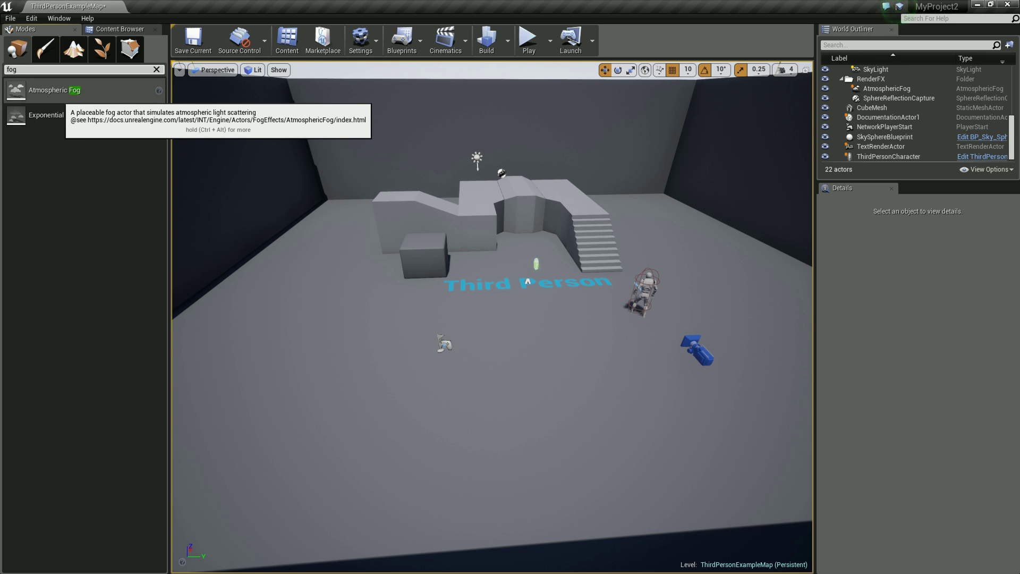
drag(53, 115, 393, 276)
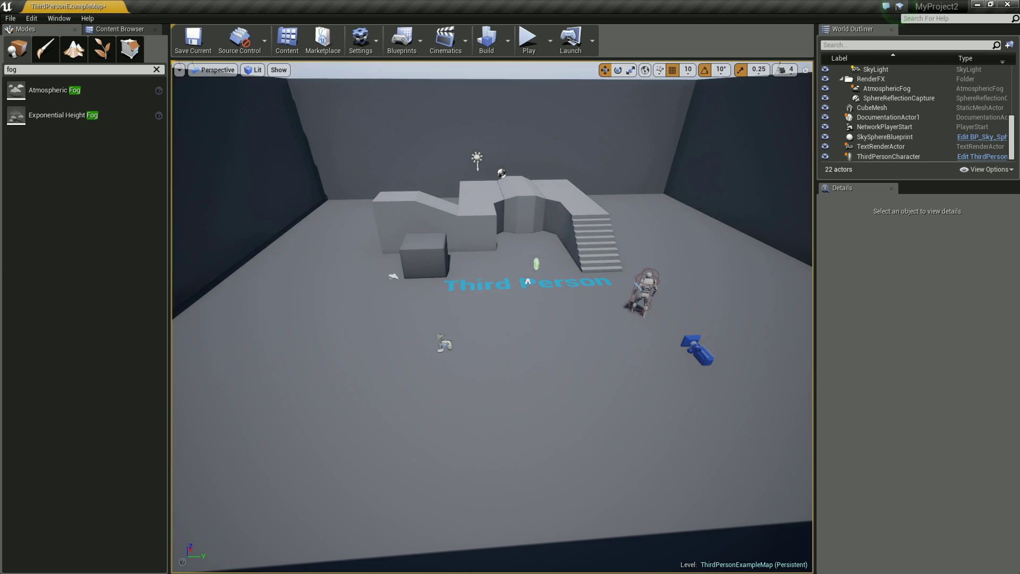
mouse_move(457, 304)
mouse_down()
mouse_move(510, 292)
mouse_move(515, 185)
mouse_up()
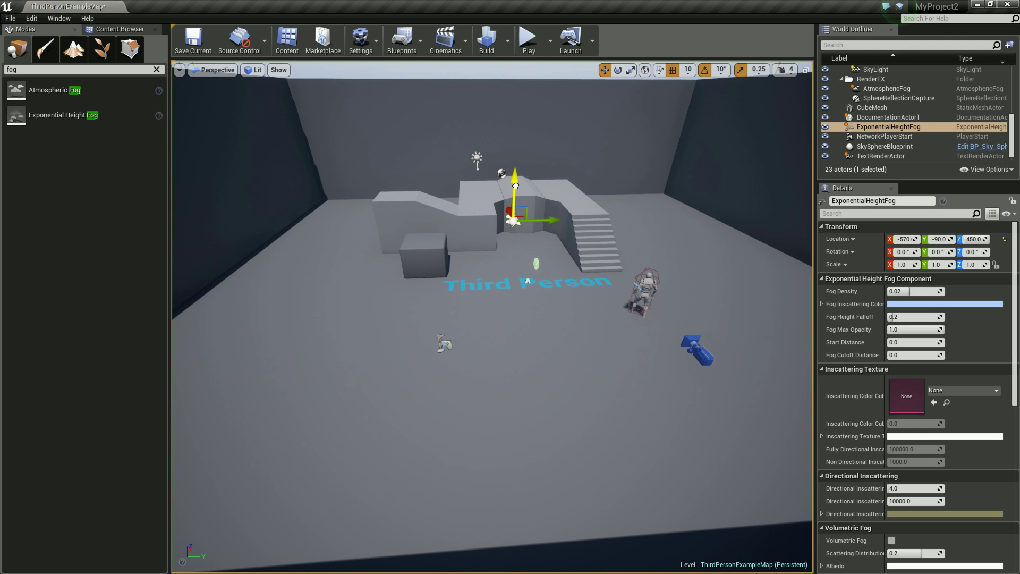
Nudge the fog actor into place beside the central platform, then select the floor.
drag(549, 219, 522, 208)
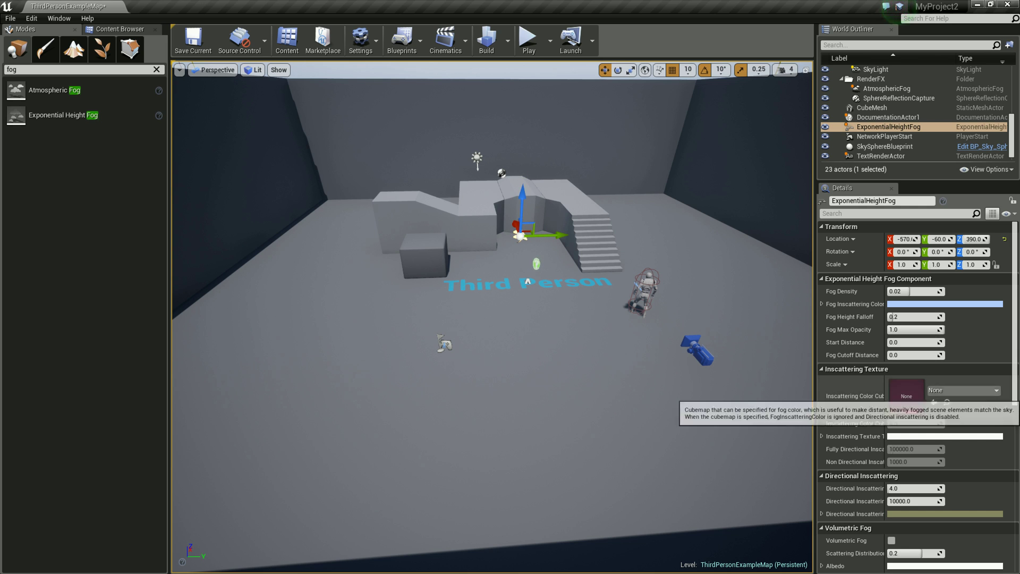
click(910, 291)
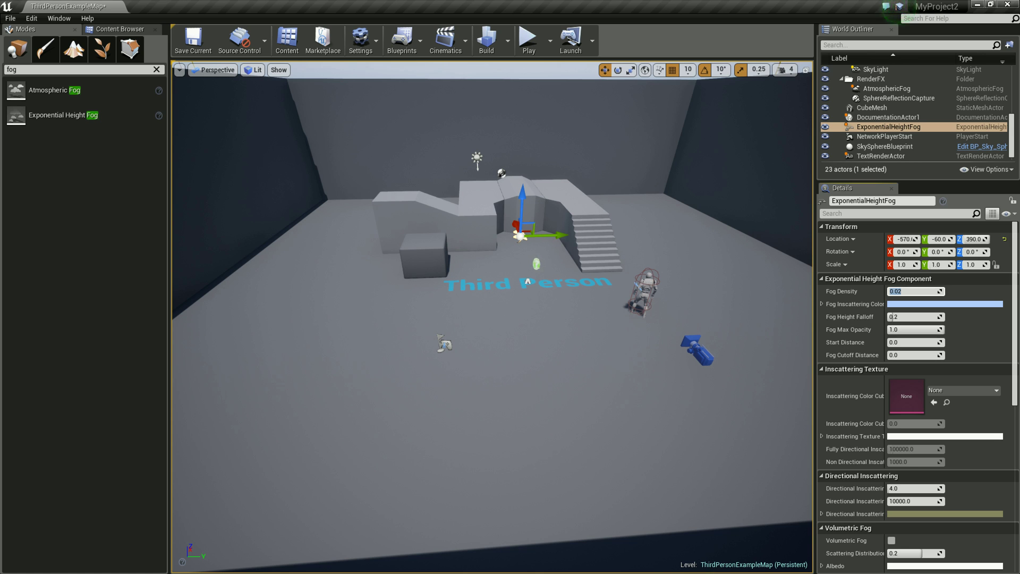
click(528, 281)
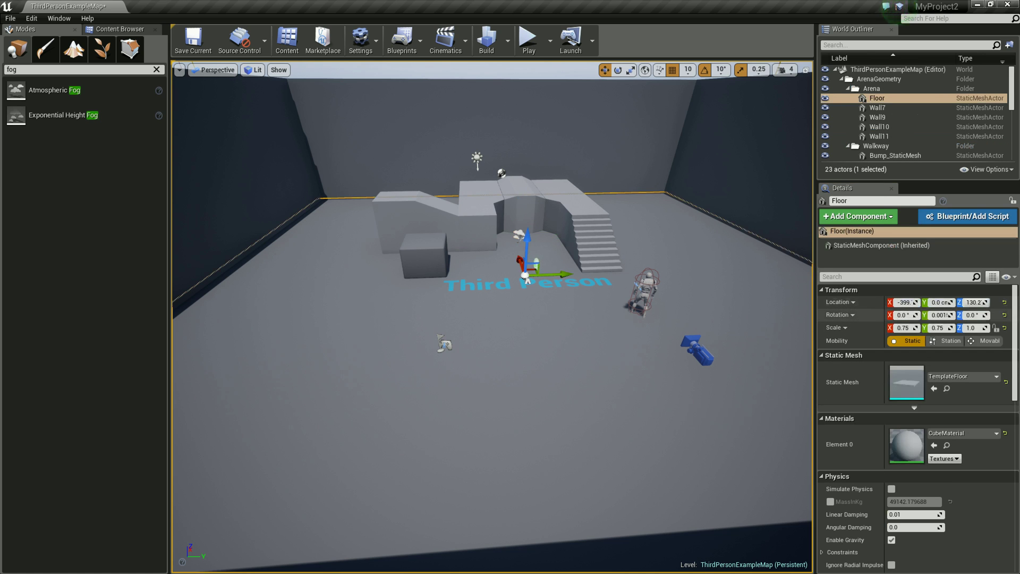
Give the height fog density 0.05 and a desaturated pale-blue inscattering colour (DEEAFF).
key(ctrl+z)
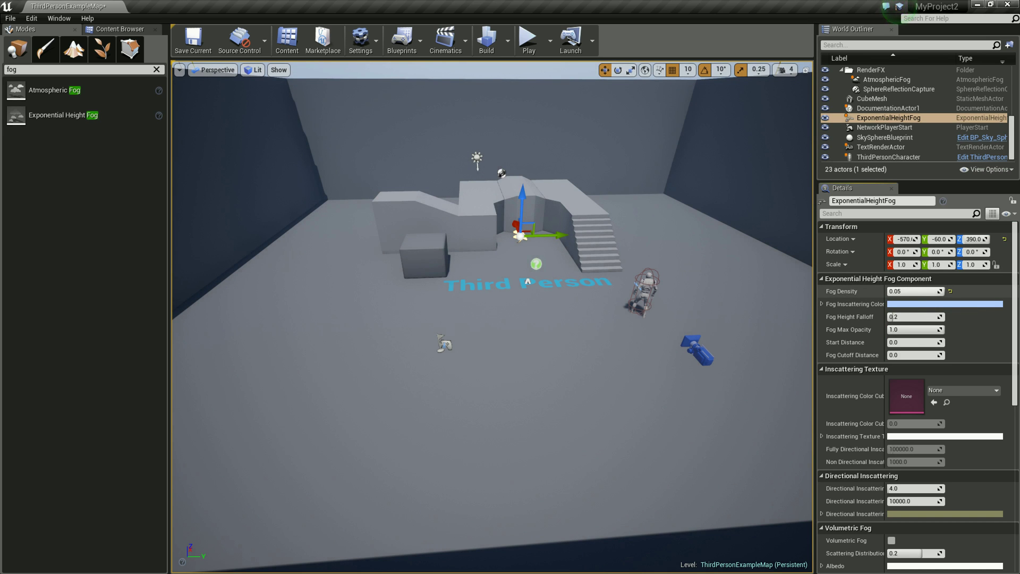
scroll(528, 281, up, 3)
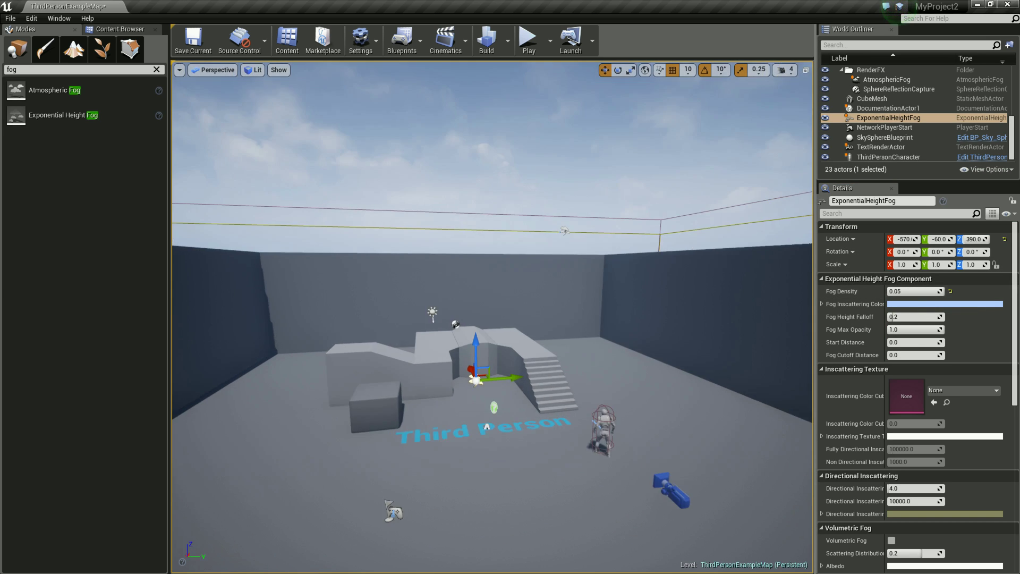
drag(527, 281, 527, 281)
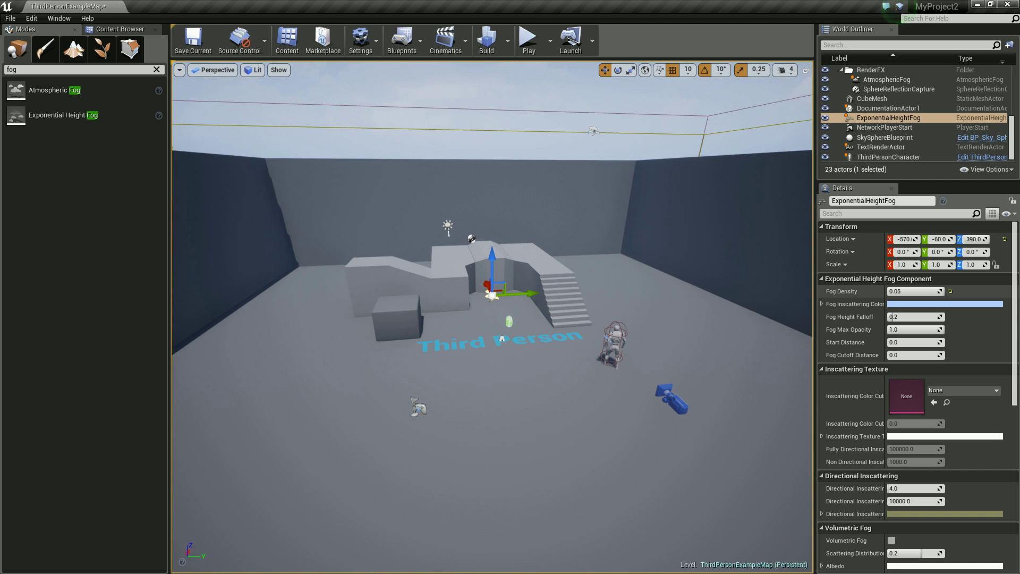
drag(941, 292, 938, 292)
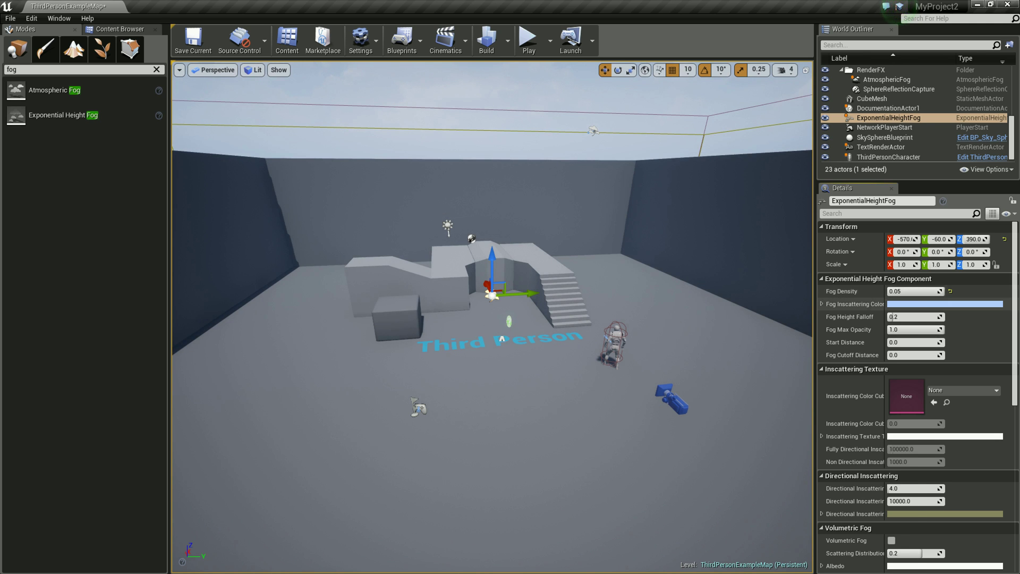
click(945, 304)
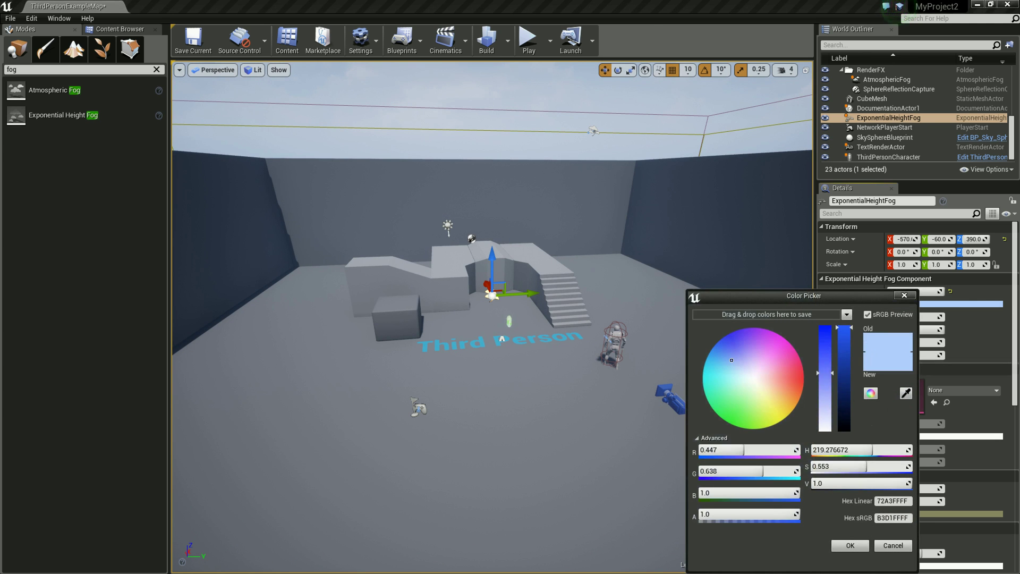
drag(844, 396, 845, 402)
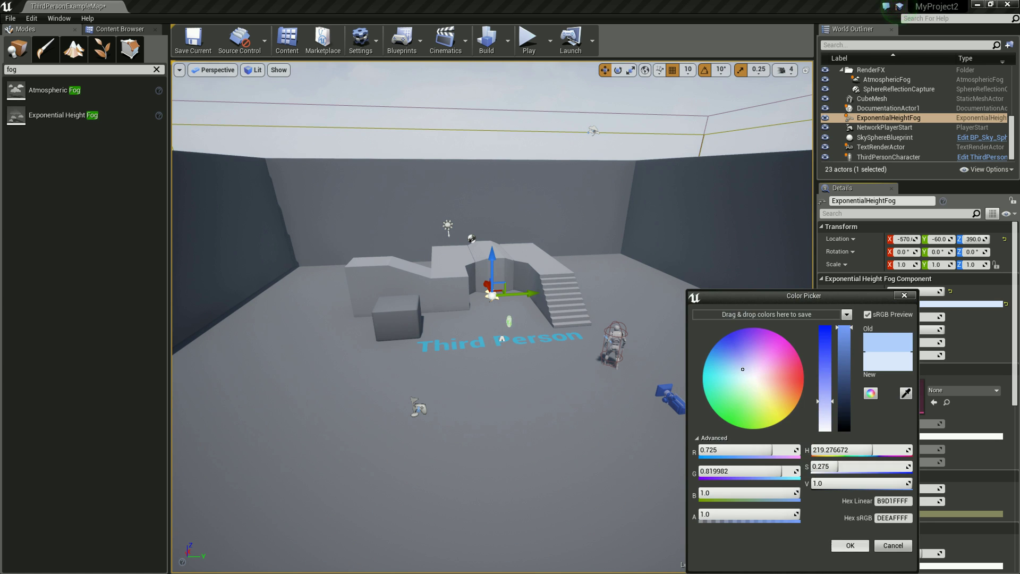
click(850, 545)
right_drag(491, 318, 500, 324)
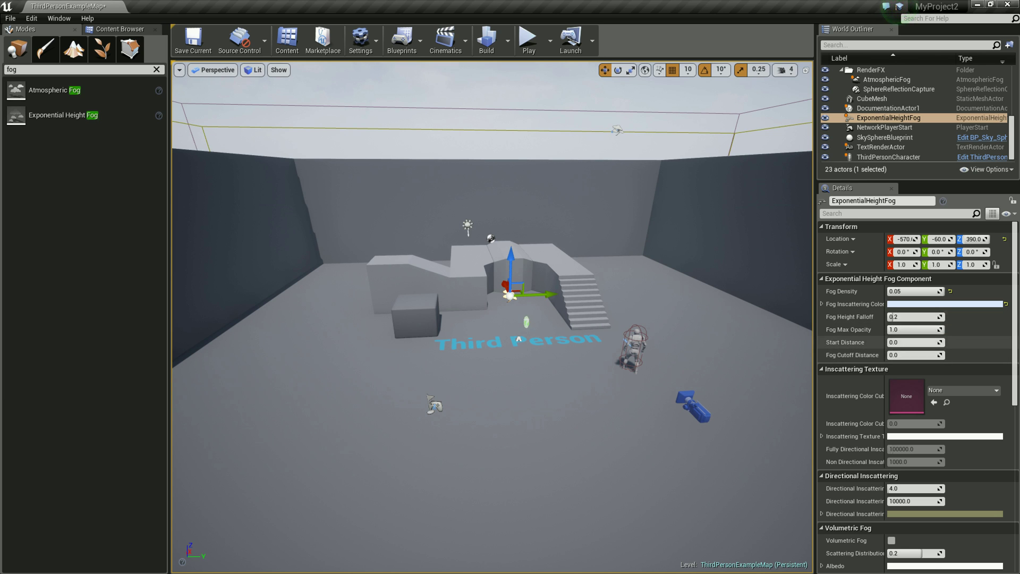
Set Fog Density to 0.5 and drag Fog Max Opacity down to thin the fog.
click(903, 291)
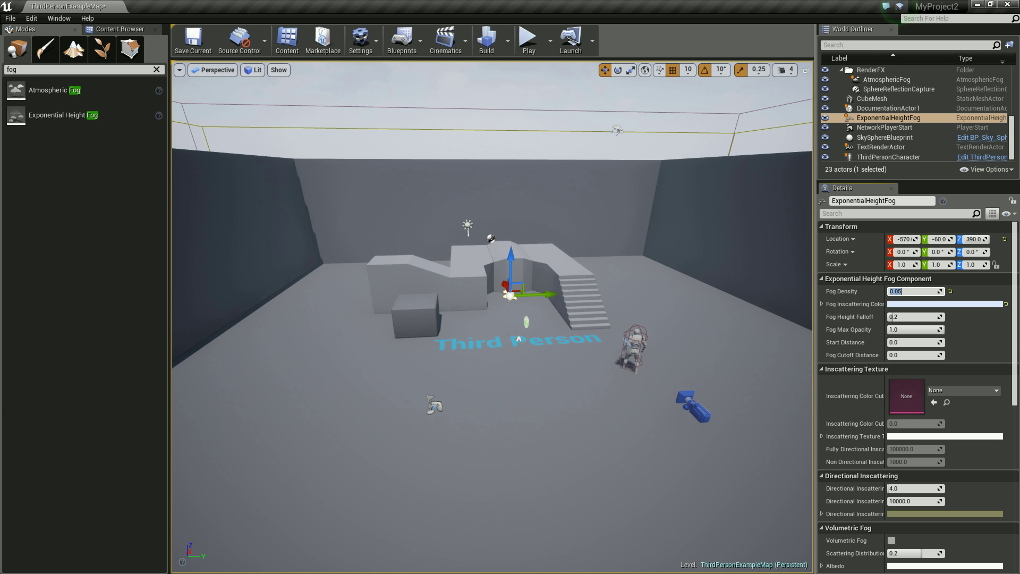
text(0.5)
key(Return)
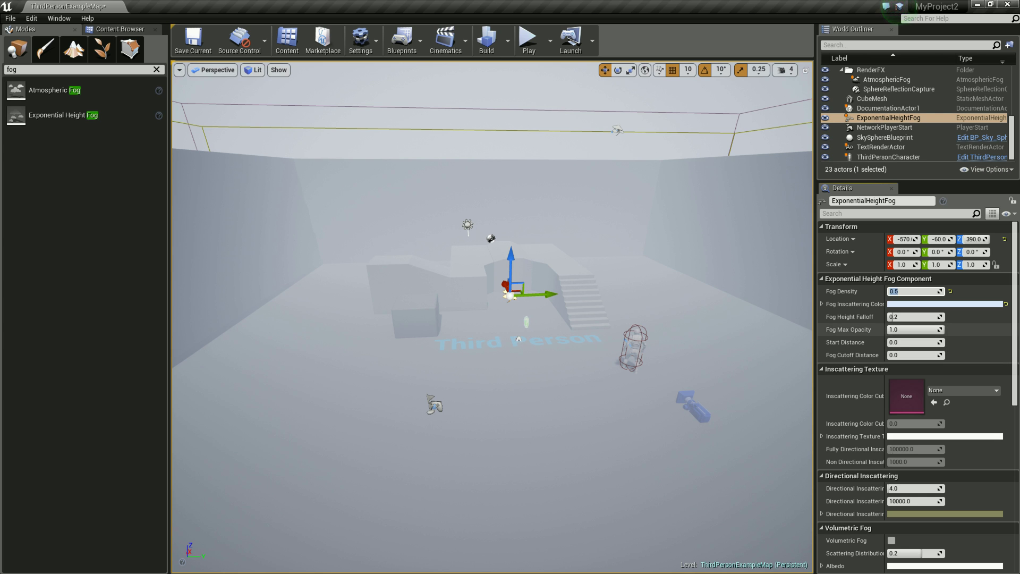
mouse_move(903, 329)
mouse_down()
mouse_move(935, 329)
mouse_move(892, 330)
mouse_move(934, 329)
mouse_up()
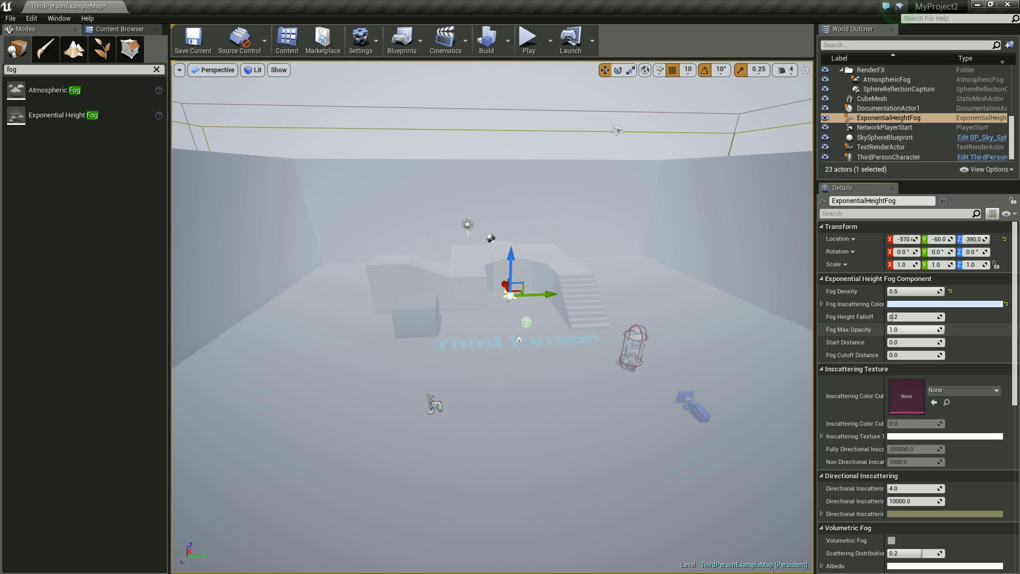
drag(943, 329, 933, 329)
mouse_move(908, 329)
mouse_down()
mouse_move(887, 329)
mouse_move(941, 317)
mouse_move(913, 317)
mouse_up()
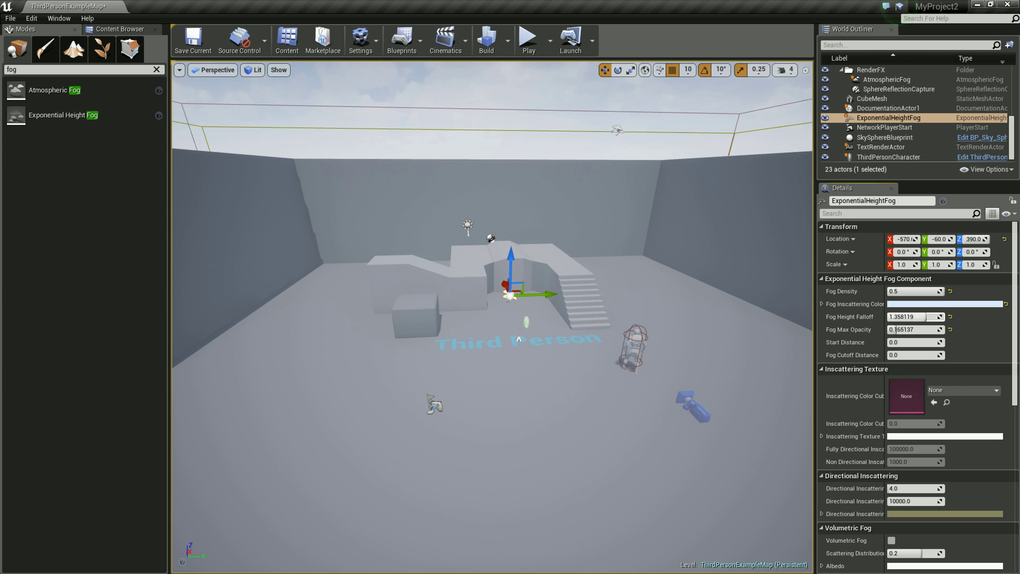
text(2)
Set Height Falloff to 2.0, shift the fog to Y -30, and reset Fog Cutoff Distance to 0.
click(897, 317)
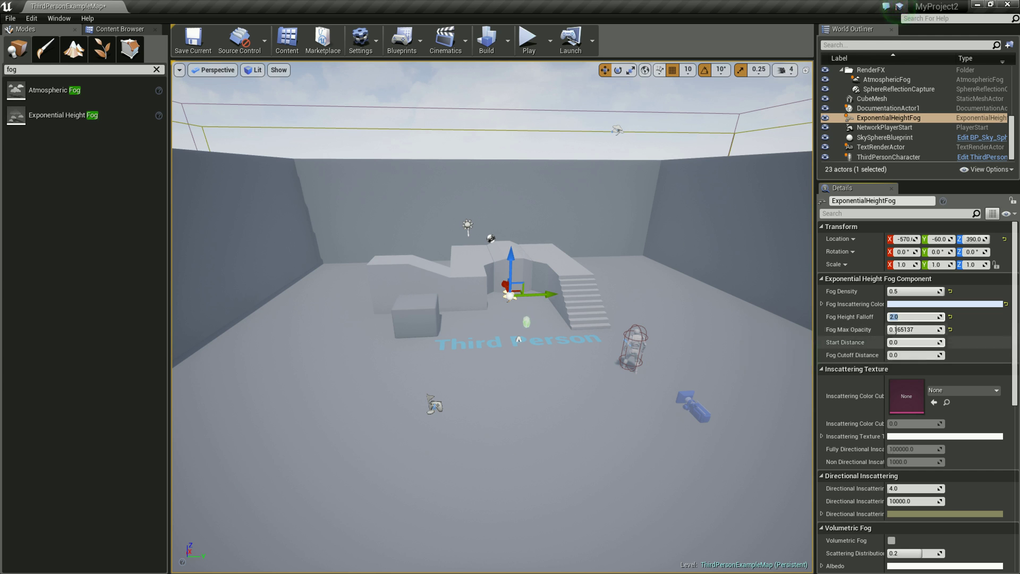
drag(542, 293, 556, 303)
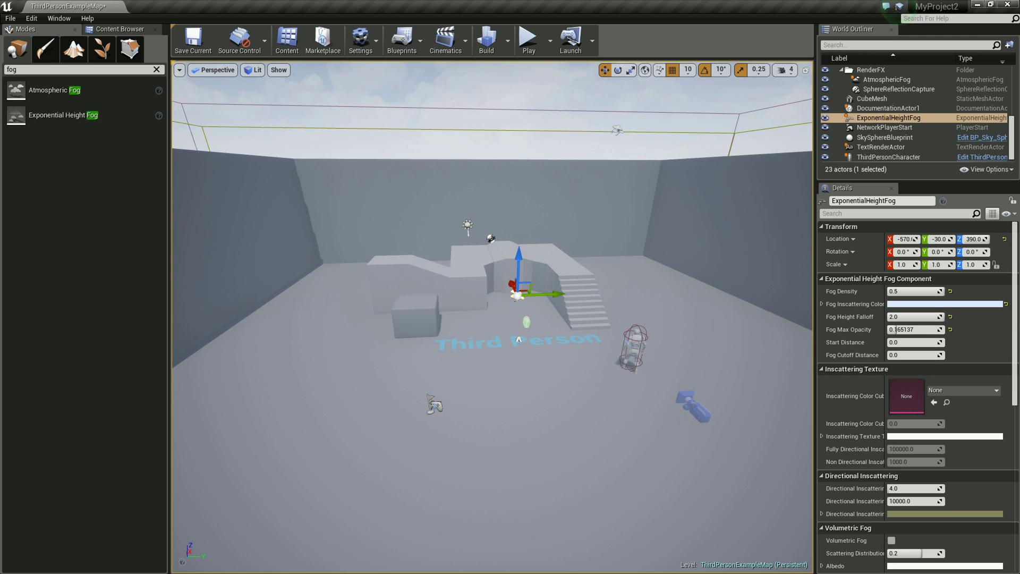
click(914, 355)
text(200)
key(Return)
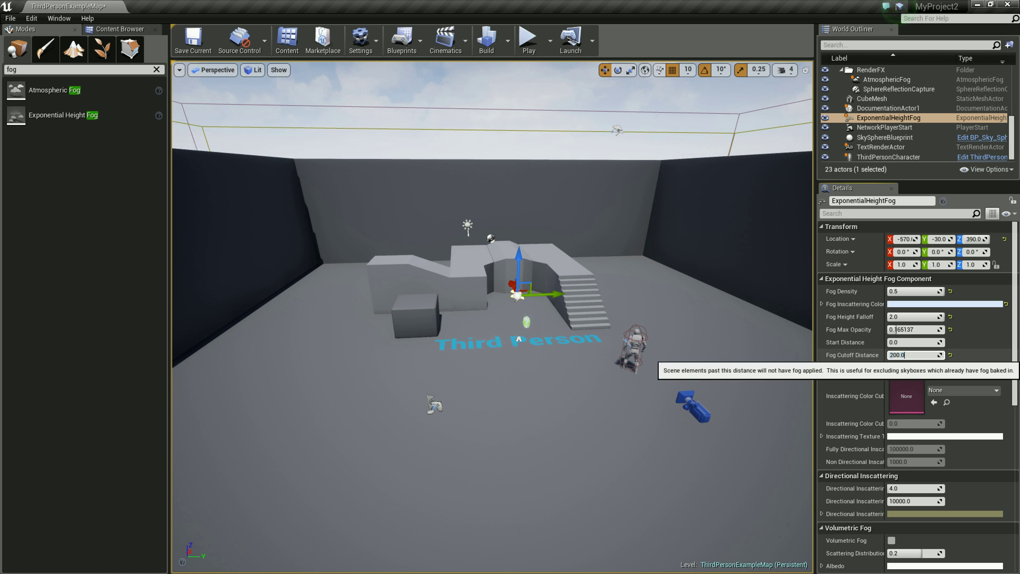
click(913, 355)
text(2000)
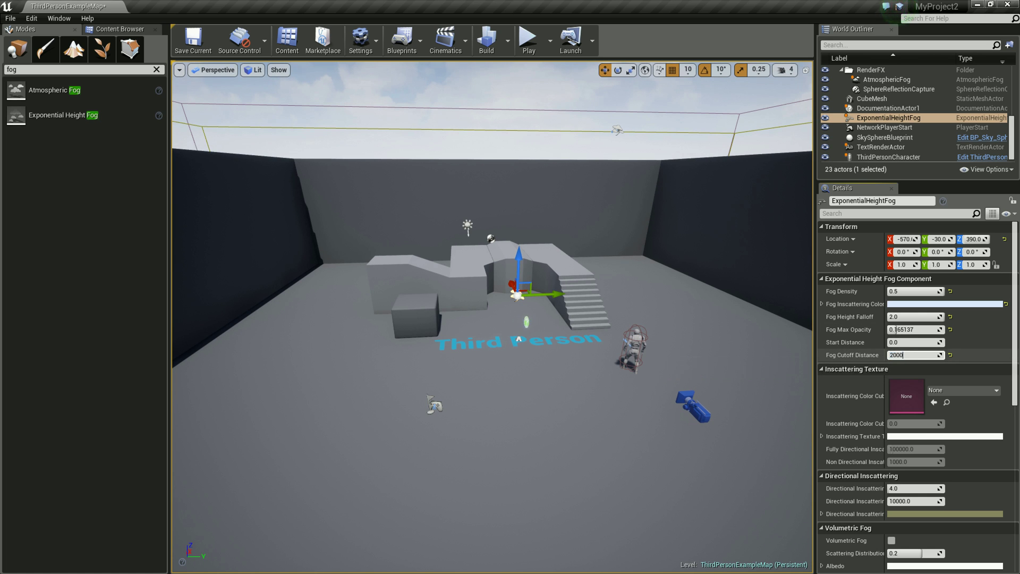
key(Return)
right_drag(493, 319, 537, 353)
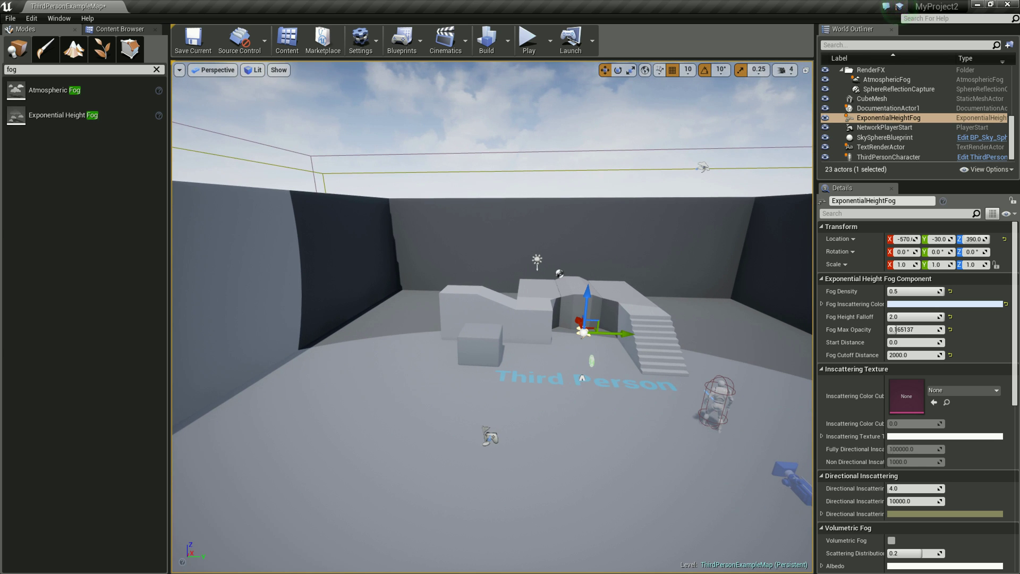
right_drag(536, 353, 542, 356)
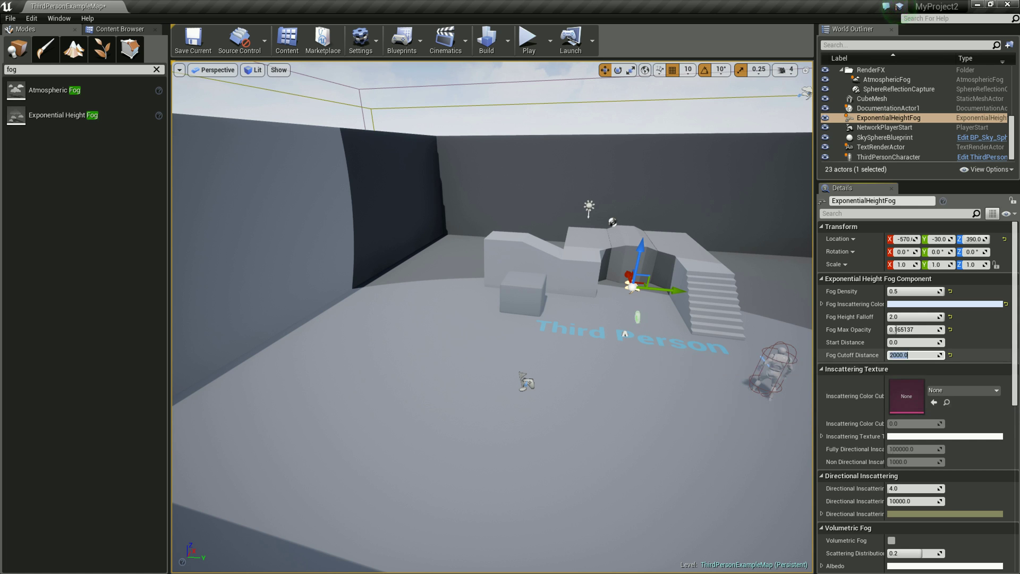
text(0)
key(Return)
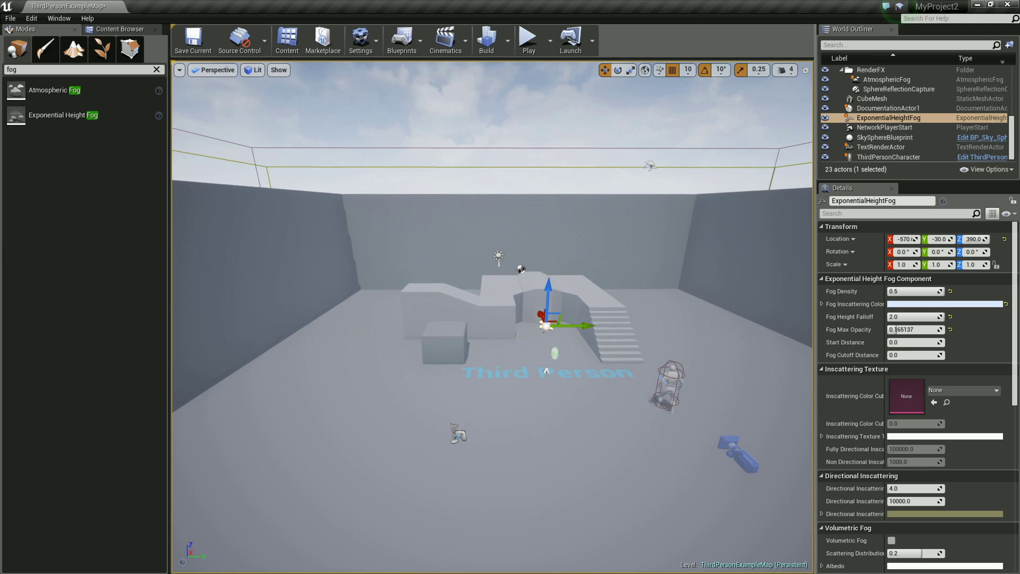
click(498, 255)
key(Delete)
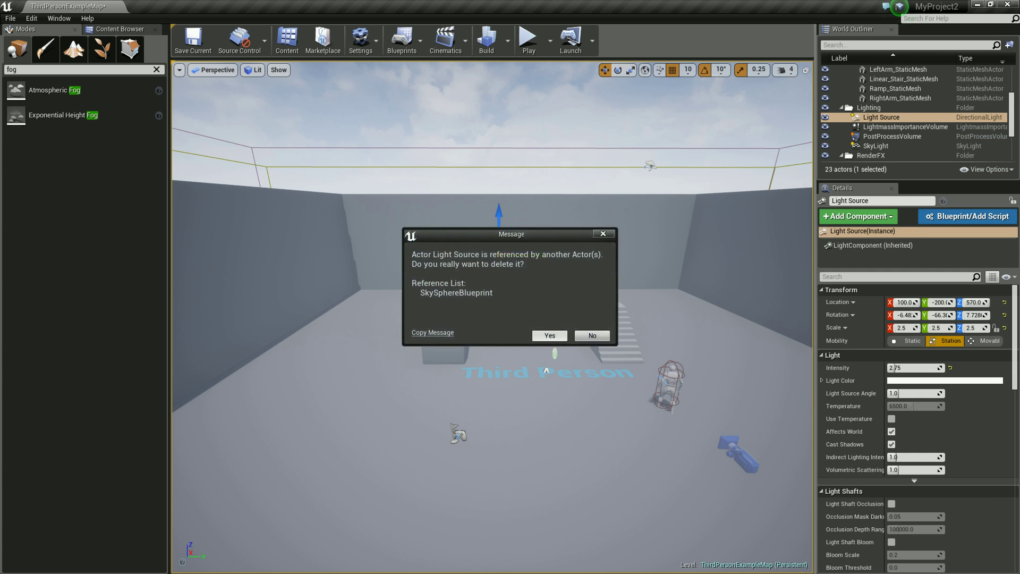
click(562, 334)
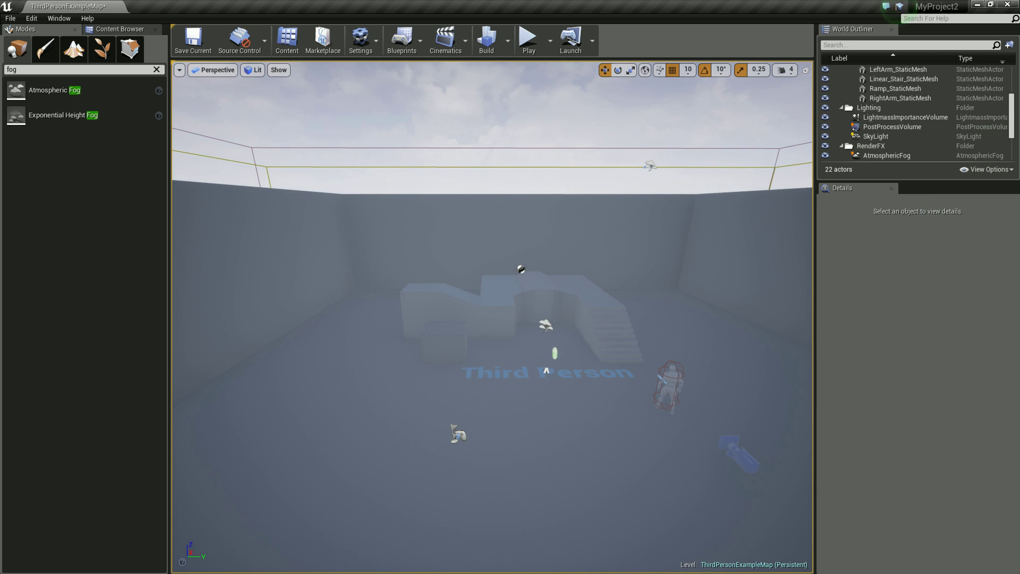
click(545, 325)
click(914, 291)
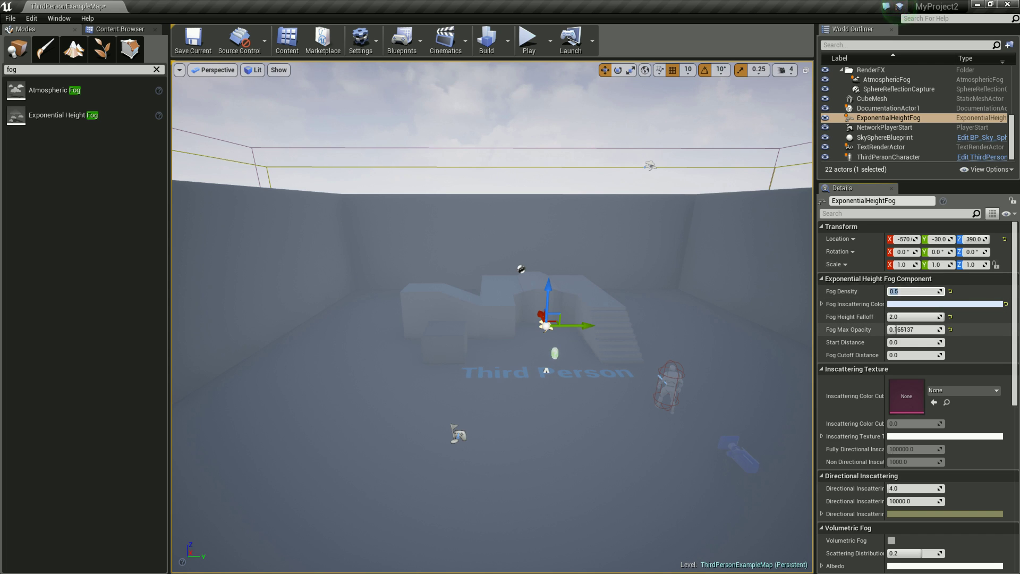
text(0.3)
key(Return)
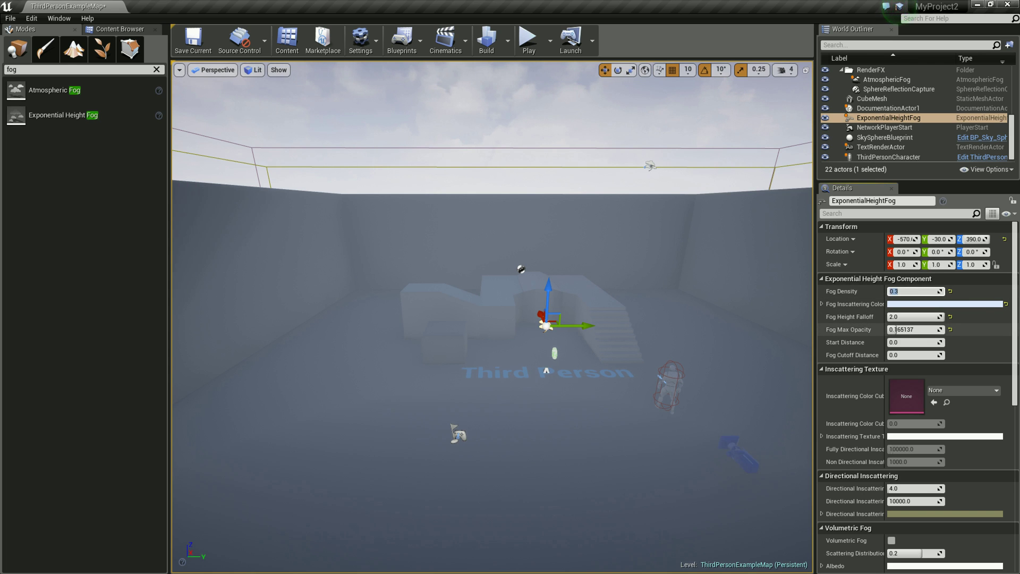
click(914, 291)
key(BackSpace)
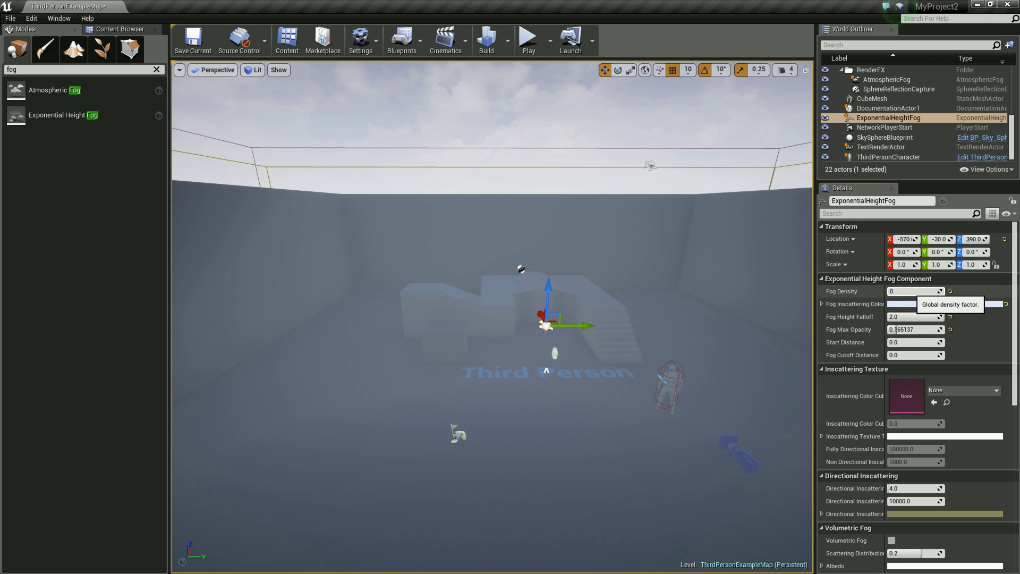
text(2)
key(Return)
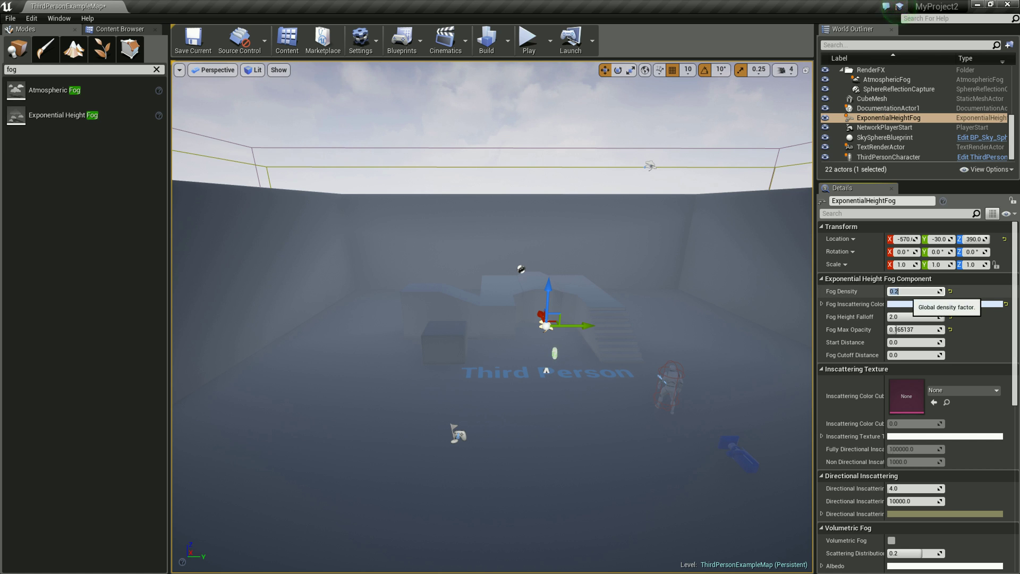
text(0.1)
key(Return)
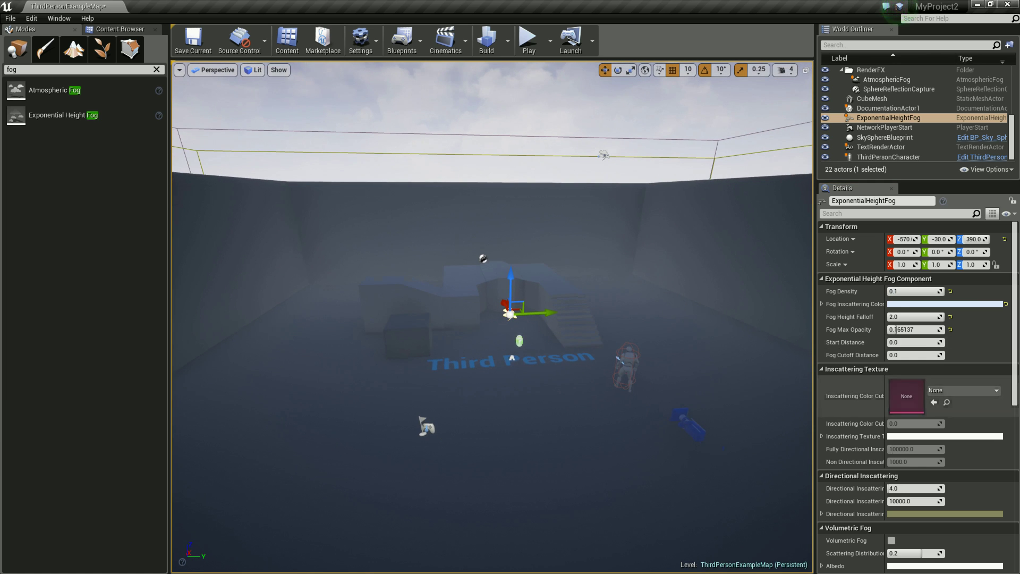
scroll(891, 473, down, 5)
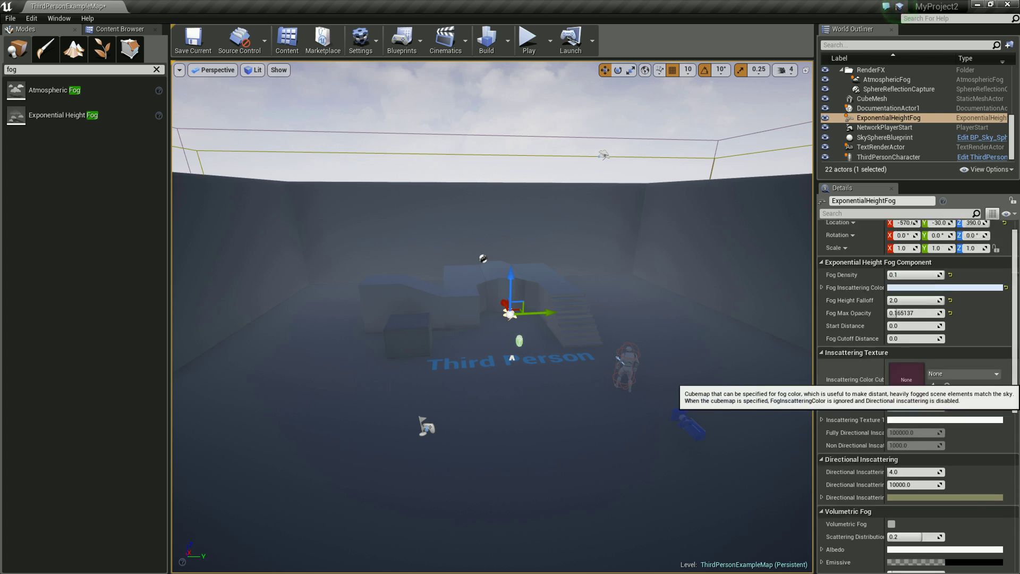
scroll(891, 472, down, 5)
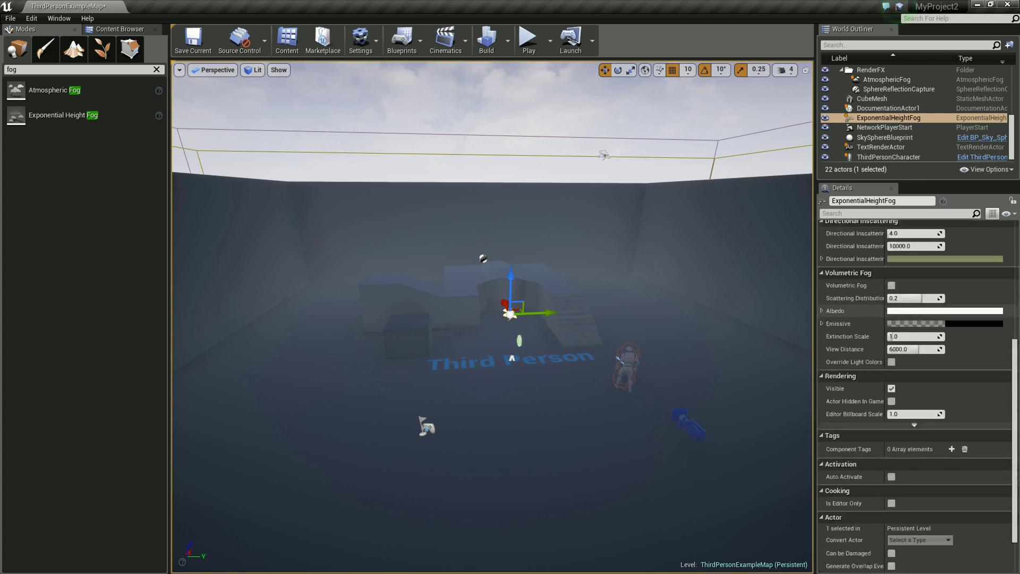
scroll(892, 336, up, 4)
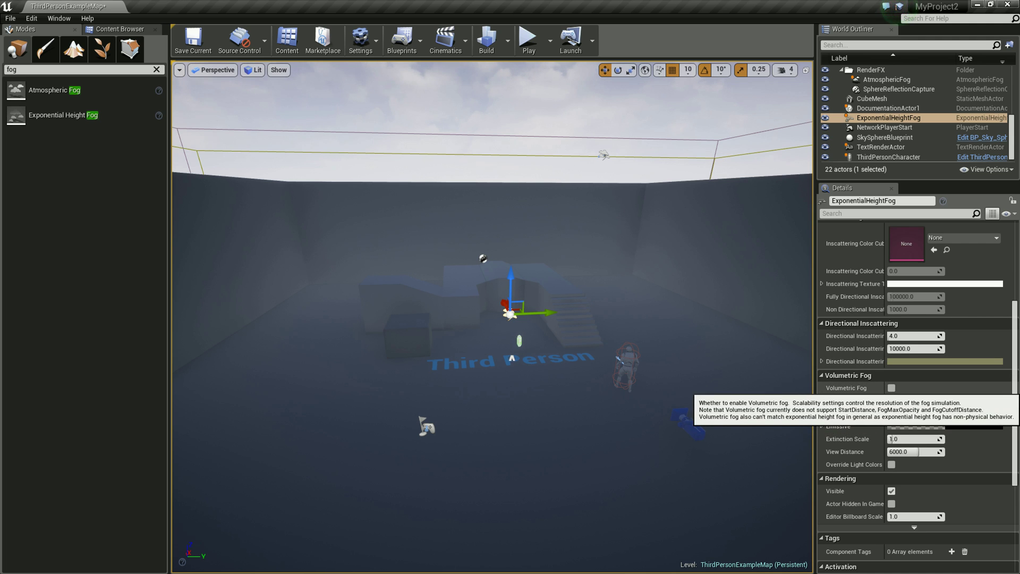
Enable Volumetric Fog, set Scattering Distribution to 0.008256, and raise the fog actor.
click(891, 388)
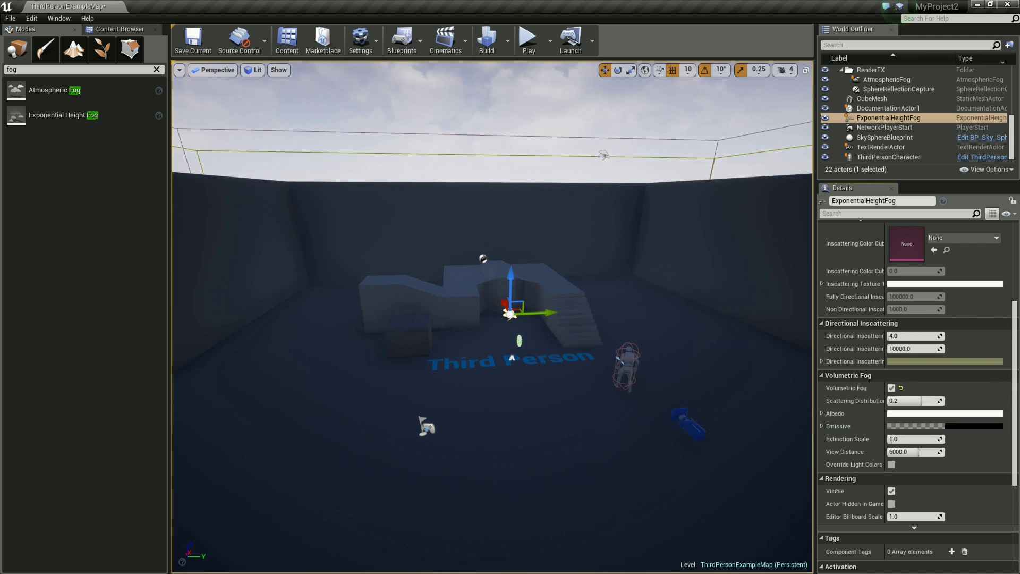
mouse_move(492, 318)
mouse_down()
mouse_move(467, 324)
mouse_move(467, 297)
mouse_up()
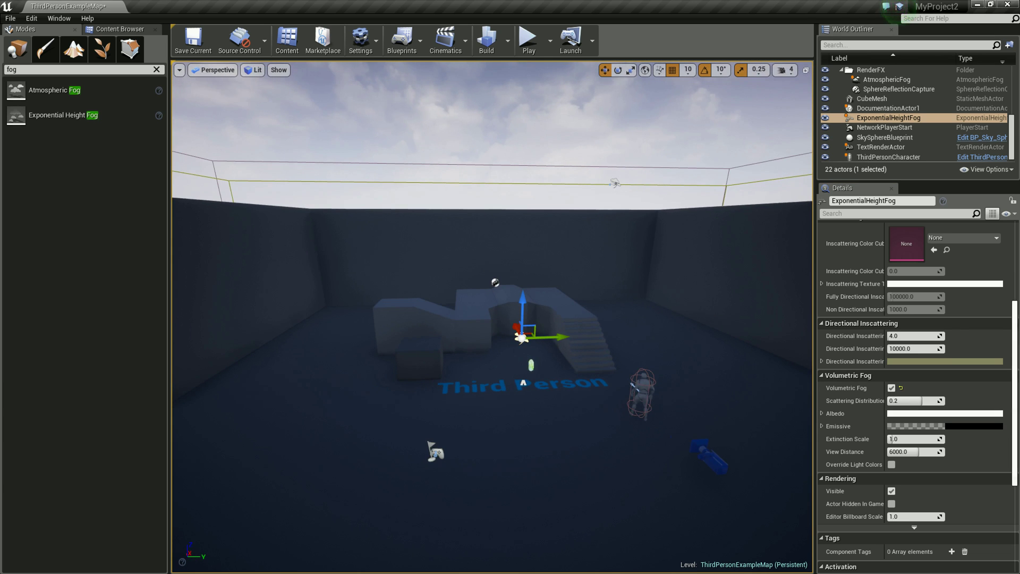
drag(913, 401, 939, 401)
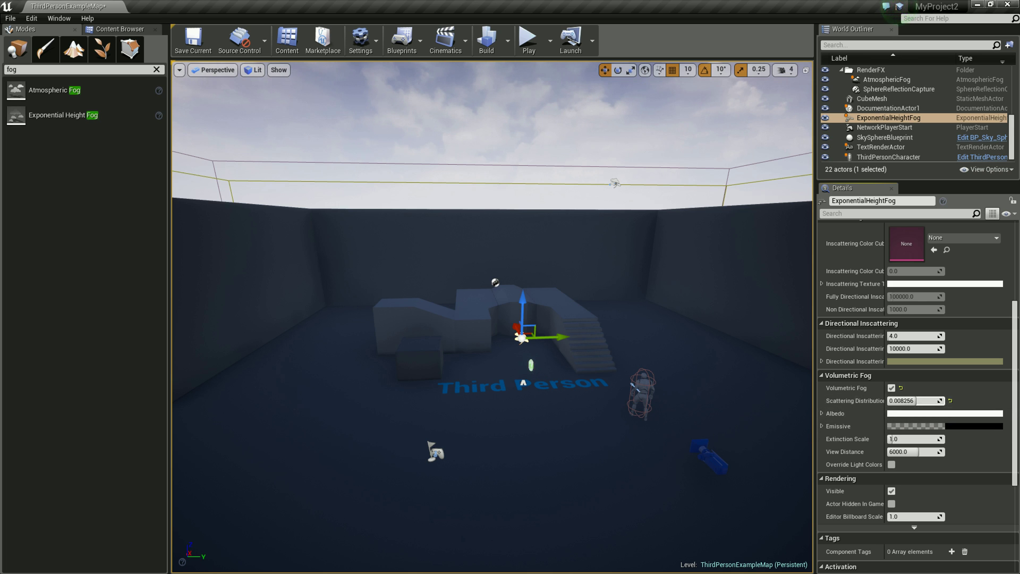
mouse_move(515, 297)
mouse_down()
mouse_move(515, 250)
mouse_move(517, 260)
mouse_up()
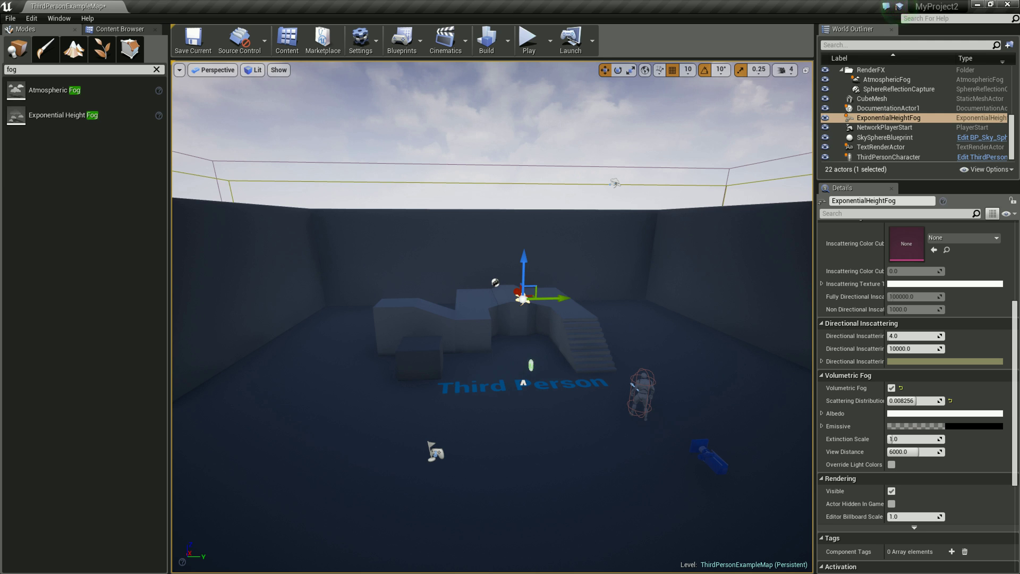
Run Build Lighting Only and wait for the lighting build to complete.
click(508, 40)
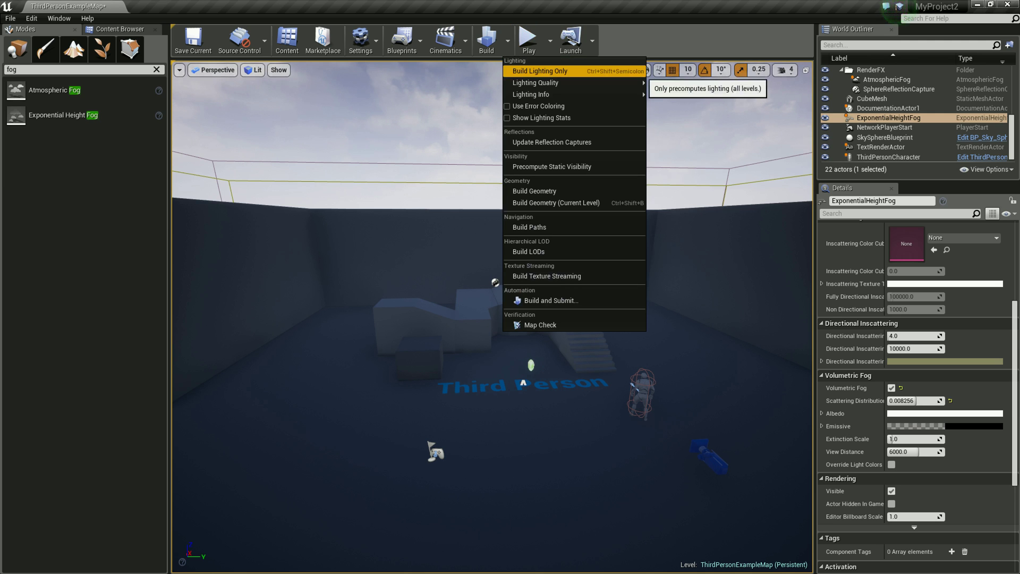
click(640, 71)
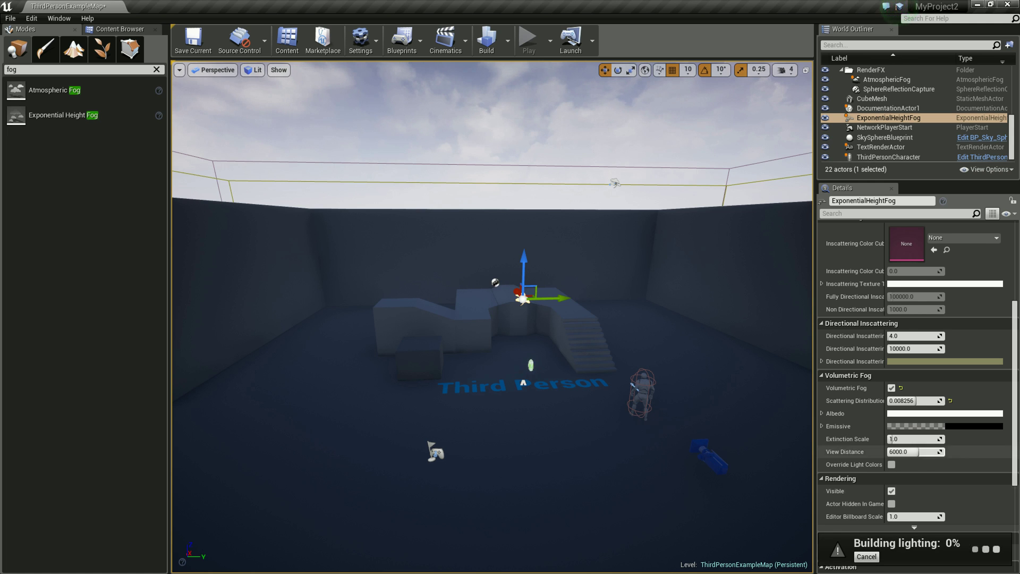
scroll(896, 371, up, 3)
scroll(913, 371, up, 2)
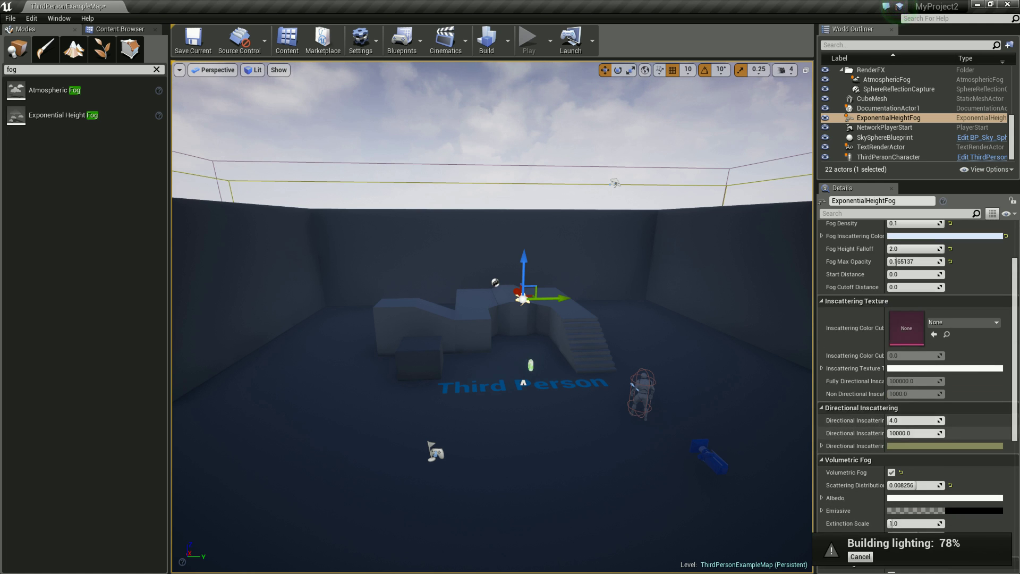
scroll(913, 372, up, 2)
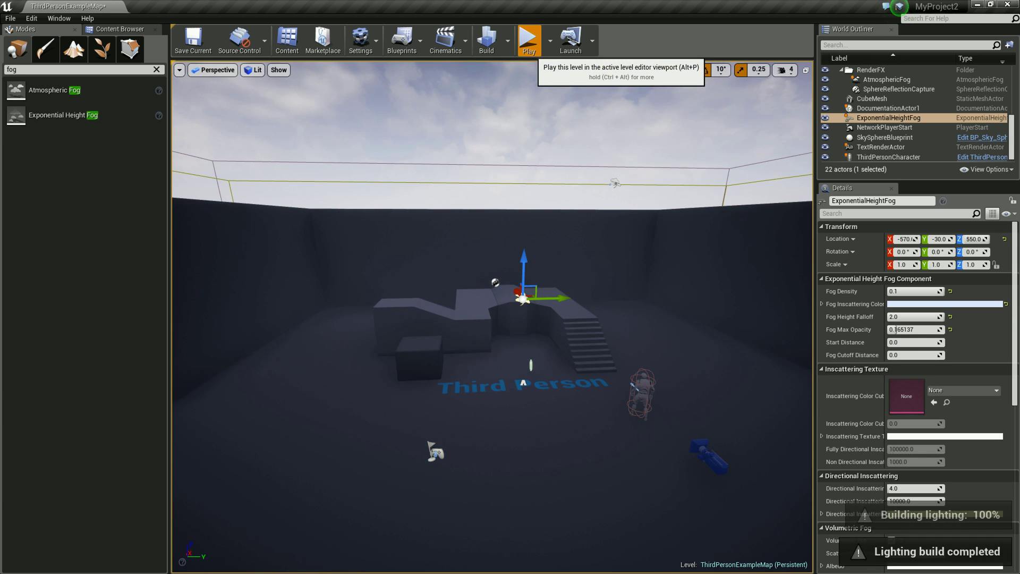
click(528, 42)
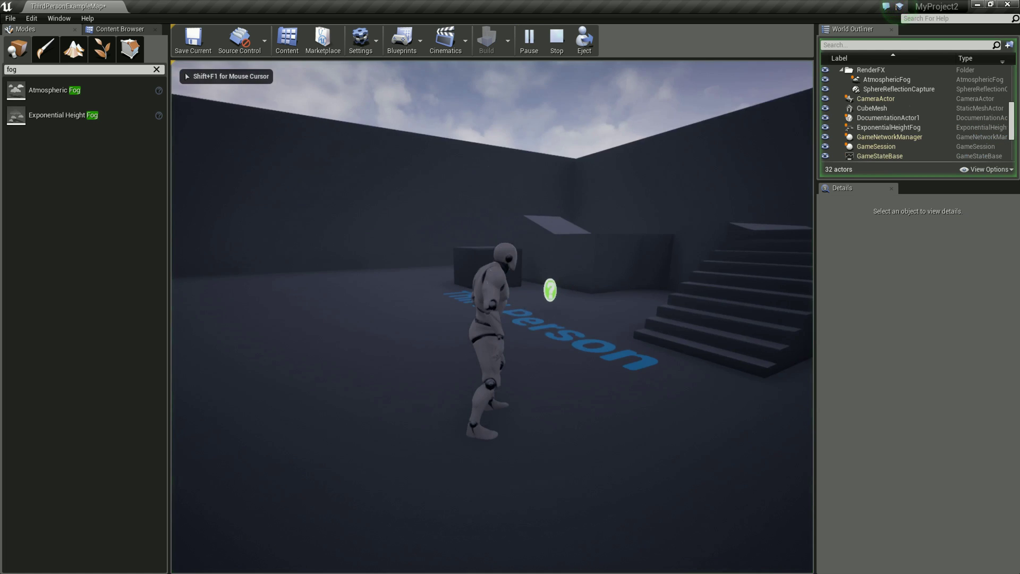
key(w)
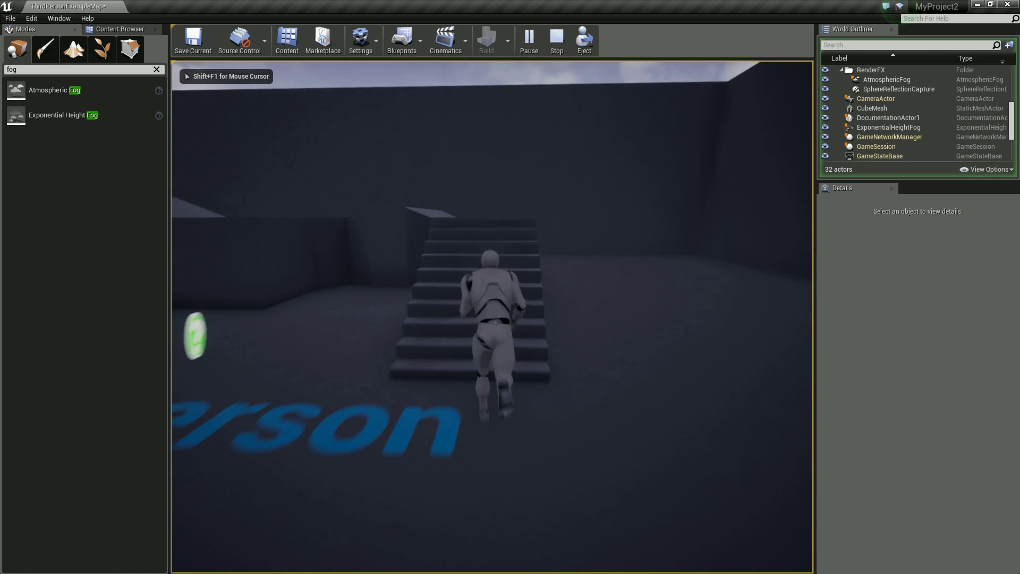
key(w)
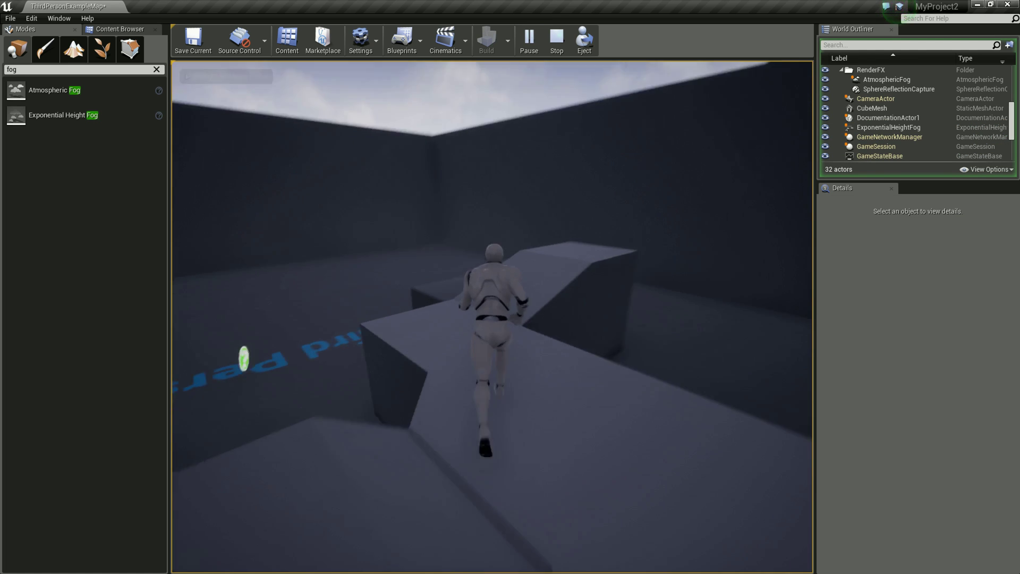
key(s)
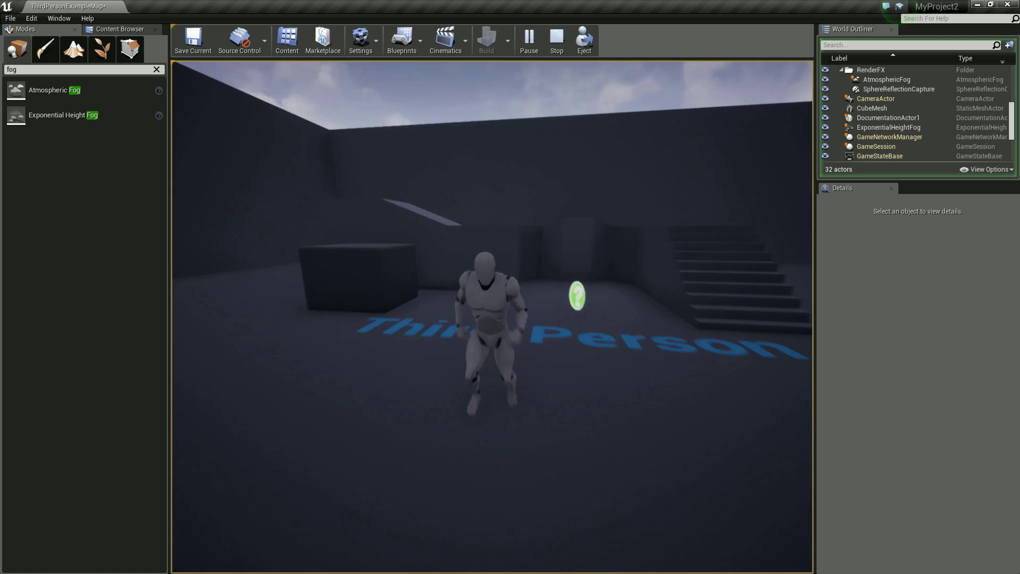
key(Escape)
key(f)
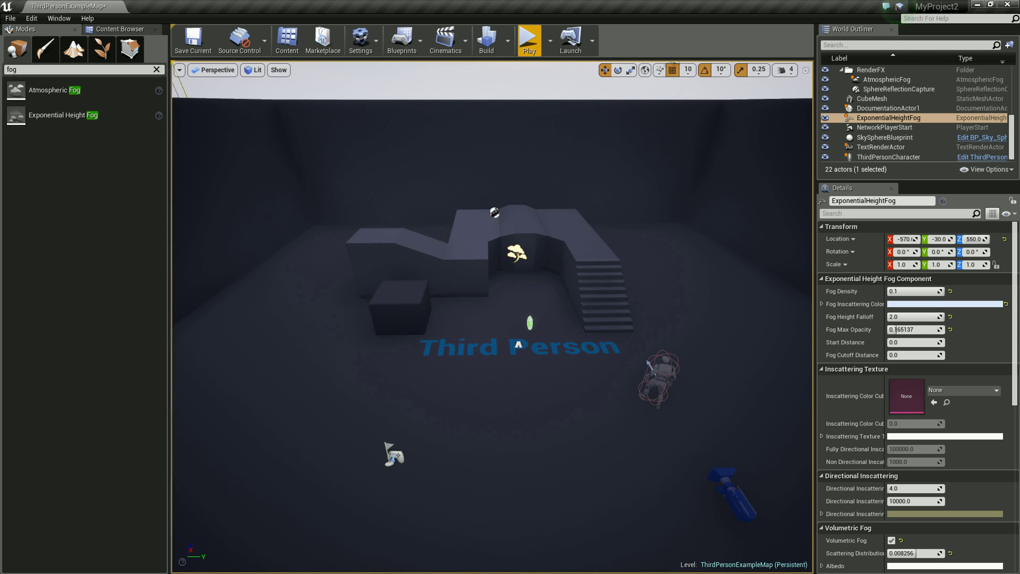
Place a Spot Light, narrow its Outer Cone Angle to about 22°, and move it left.
click(157, 69)
mouse_move(105, 140)
mouse_down()
mouse_move(507, 393)
mouse_move(508, 139)
mouse_up()
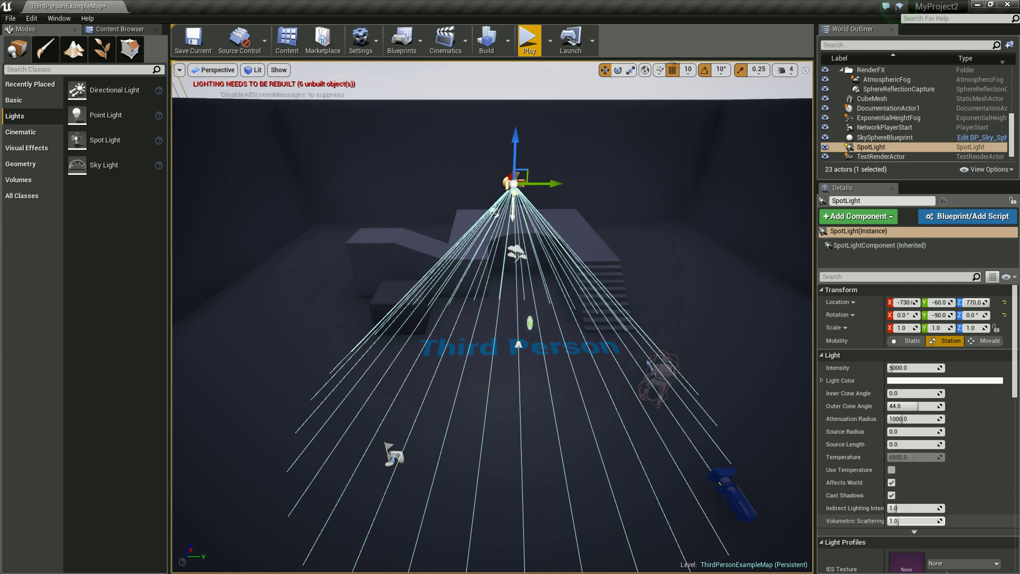
drag(903, 405, 901, 407)
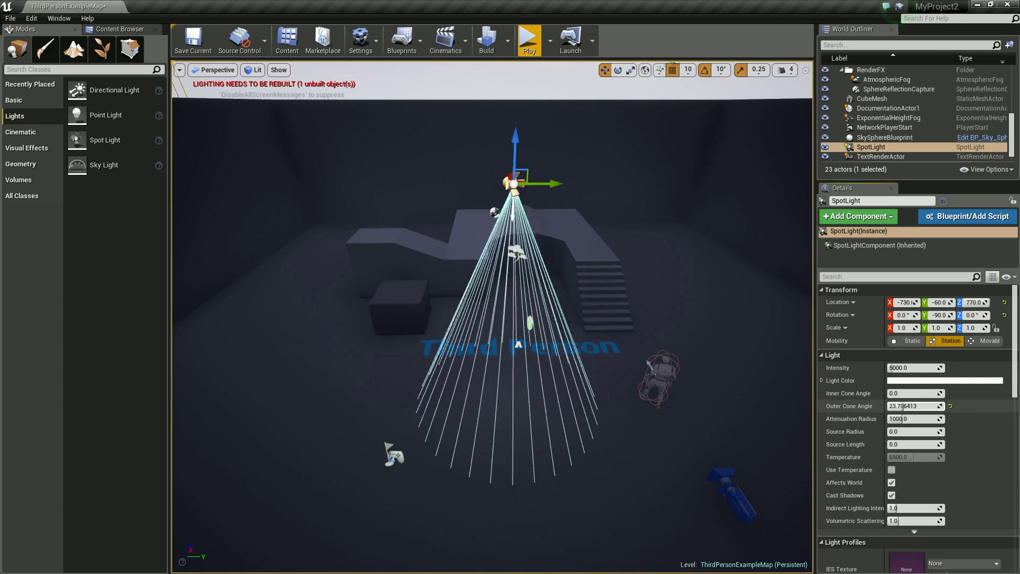
drag(553, 185, 359, 199)
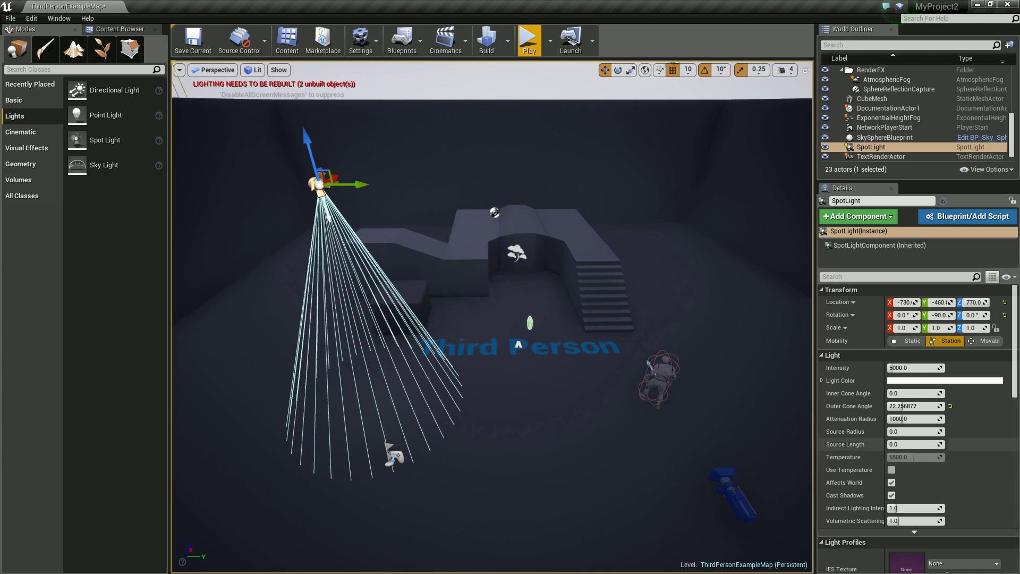
Set the spot light's Intensity to 100000, then raise it to 200000.
click(914, 367)
text(100000)
key(Return)
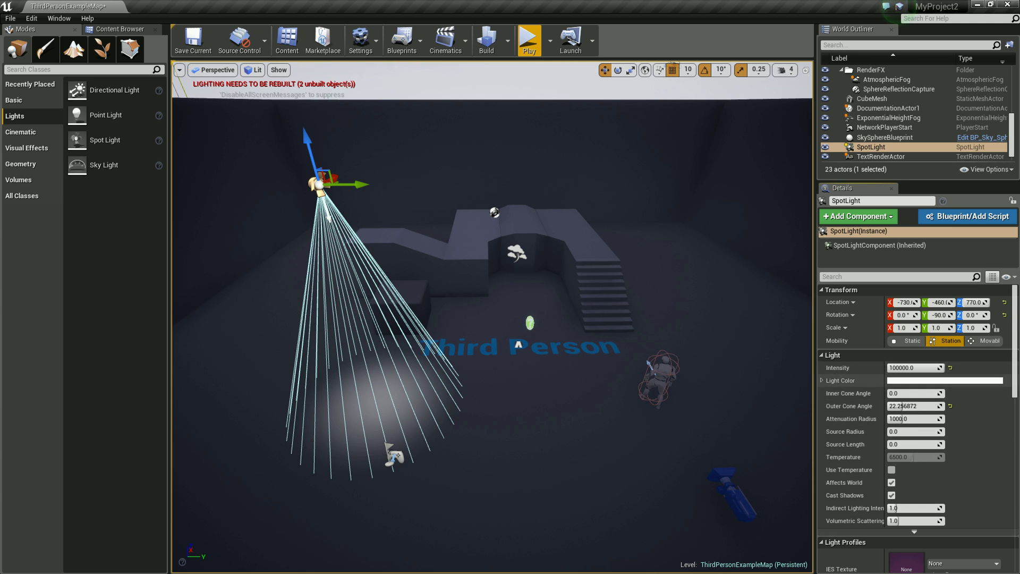
click(914, 368)
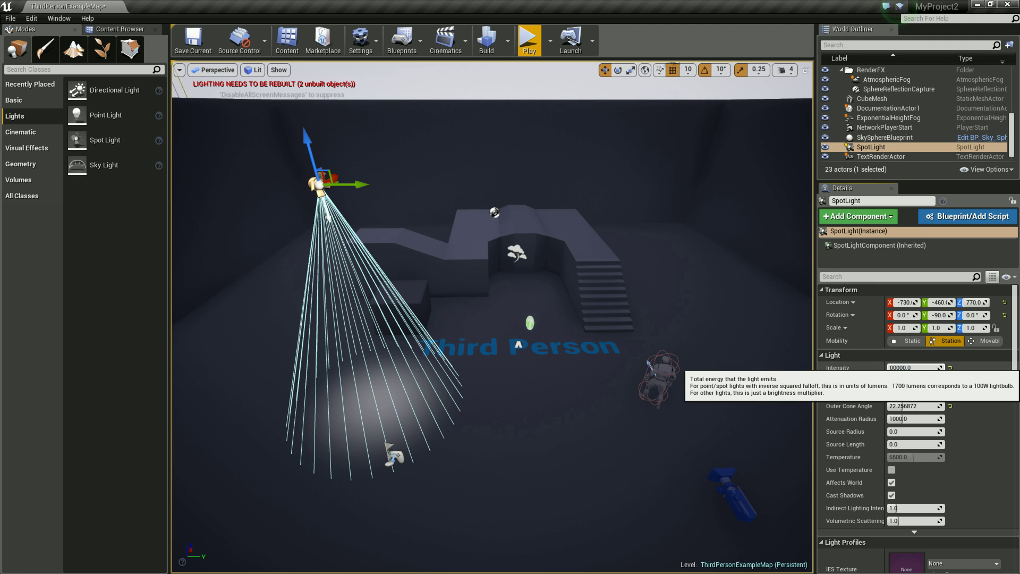
text(2)
key(Return)
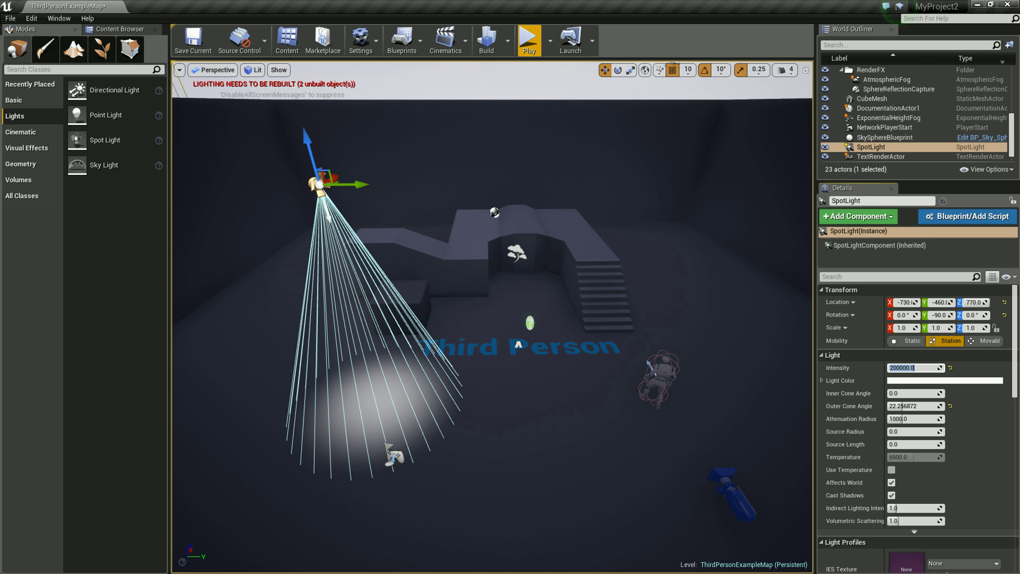
right_drag(494, 319, 489, 324)
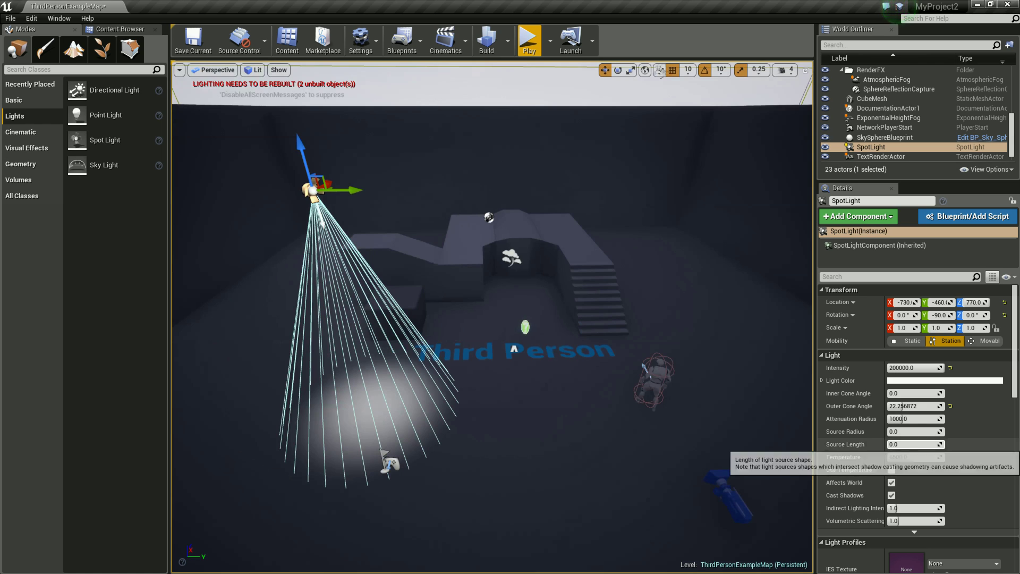
Expand the spot light's advanced settings and compare its beam with and without selection.
scroll(850, 447, down, 2)
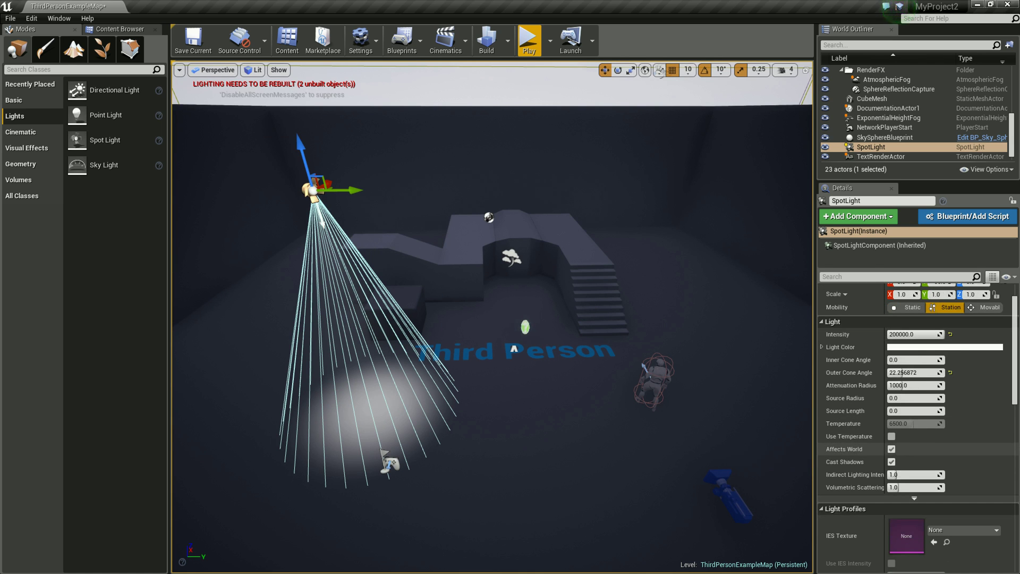
scroll(850, 457, down, 1)
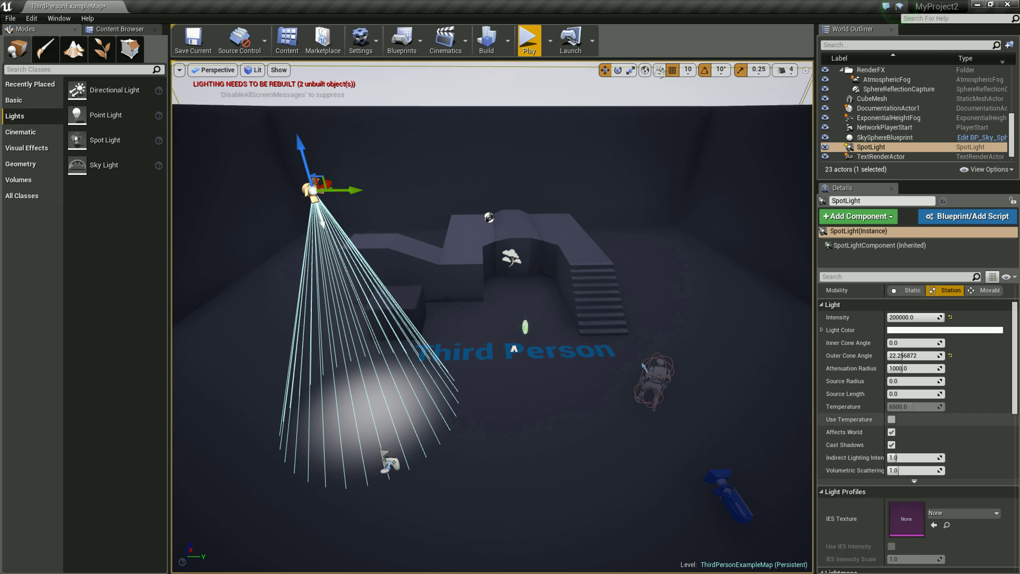
click(914, 481)
scroll(850, 457, down, 4)
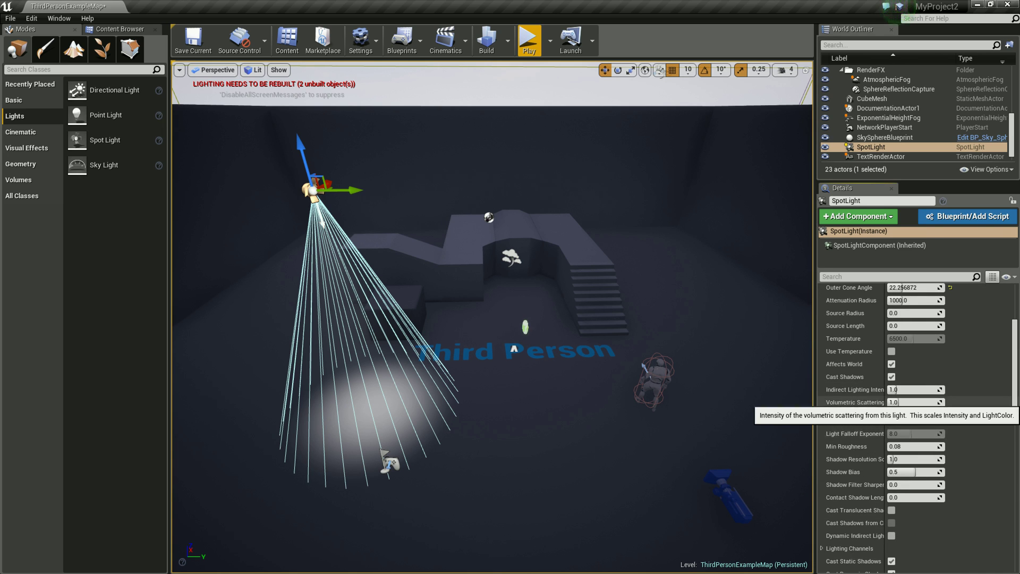
click(894, 402)
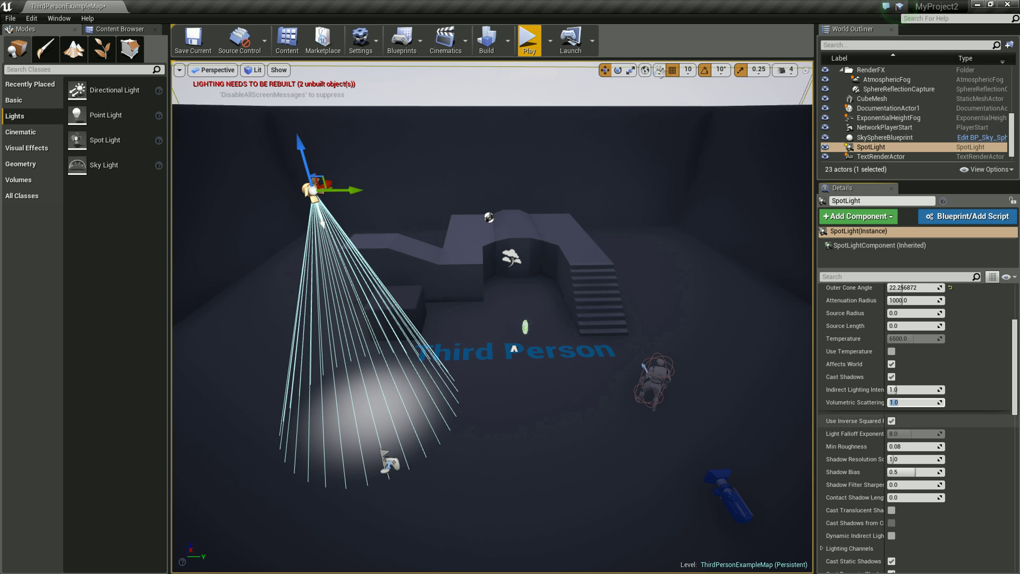
click(512, 338)
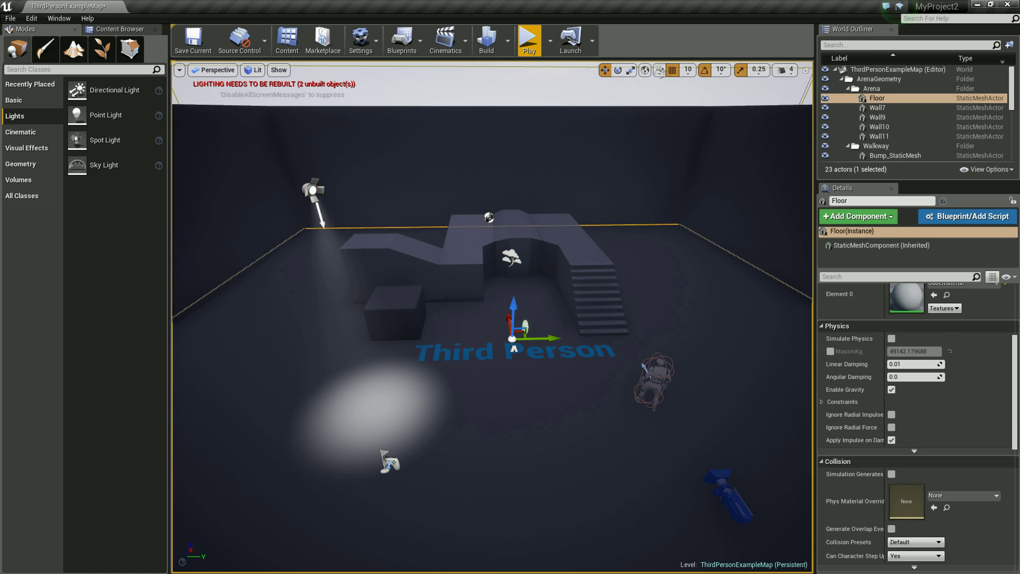
click(314, 190)
key(ctrl+z)
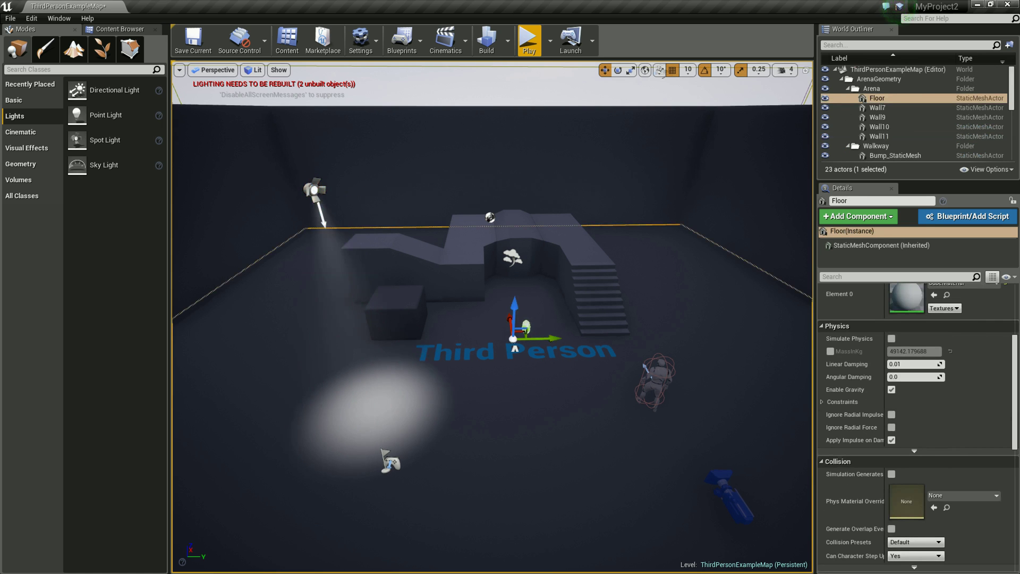
key(ctrl+y)
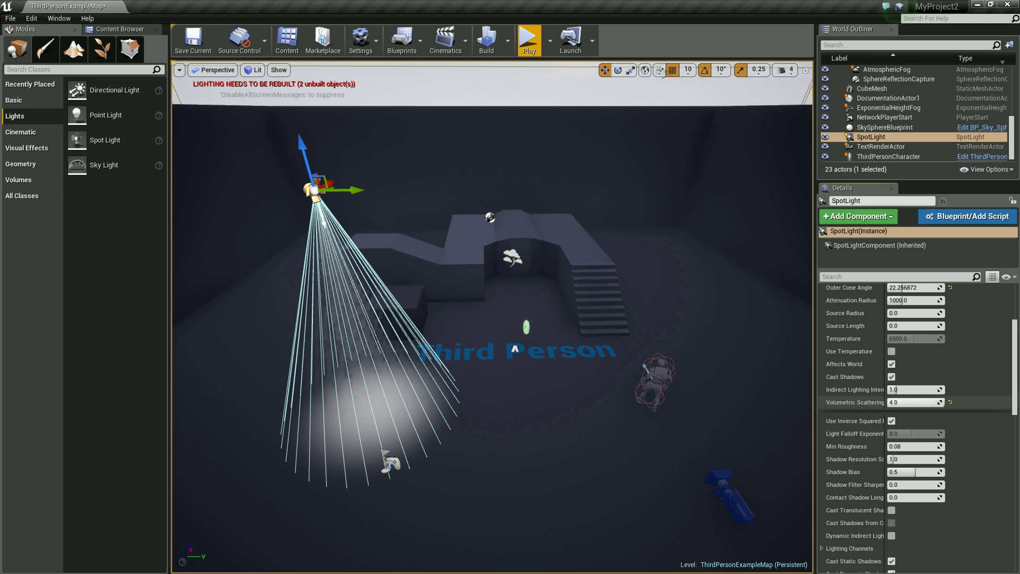
key(ctrl+z)
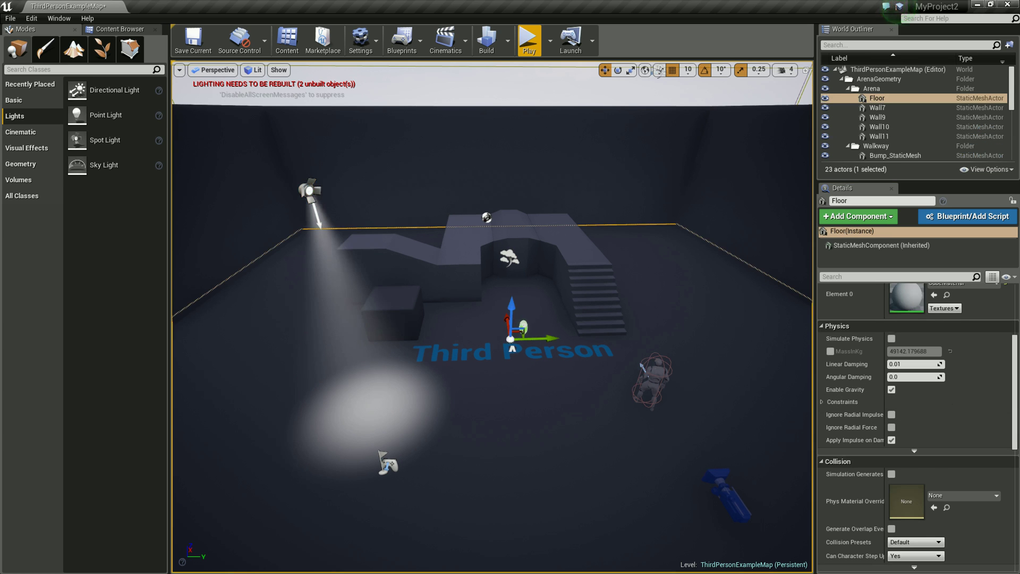
key(ctrl+y)
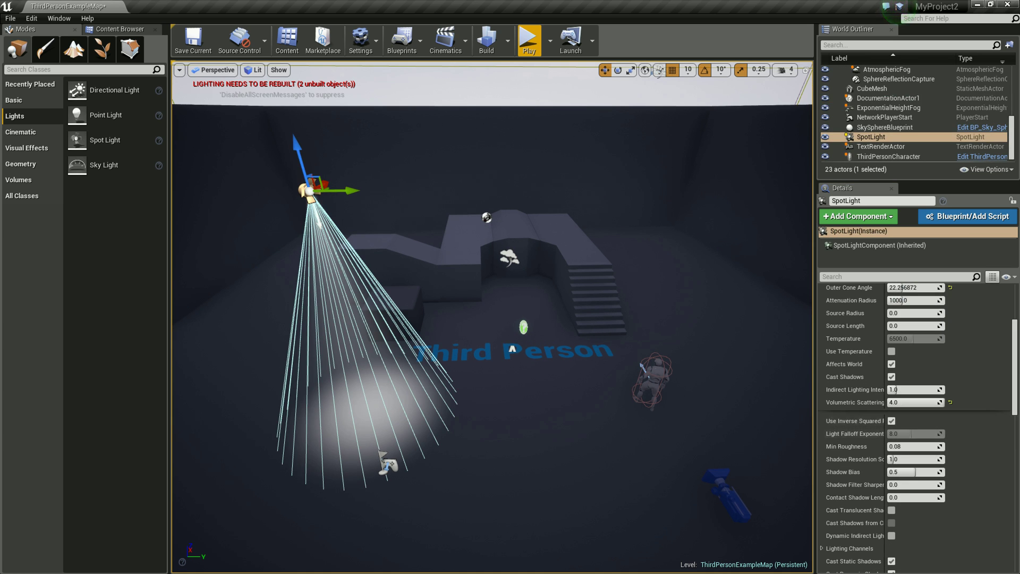
Set Volumetric Scattering Intensity to 100, then step it down through 20 and 10 to 5.
text(100)
key(Return)
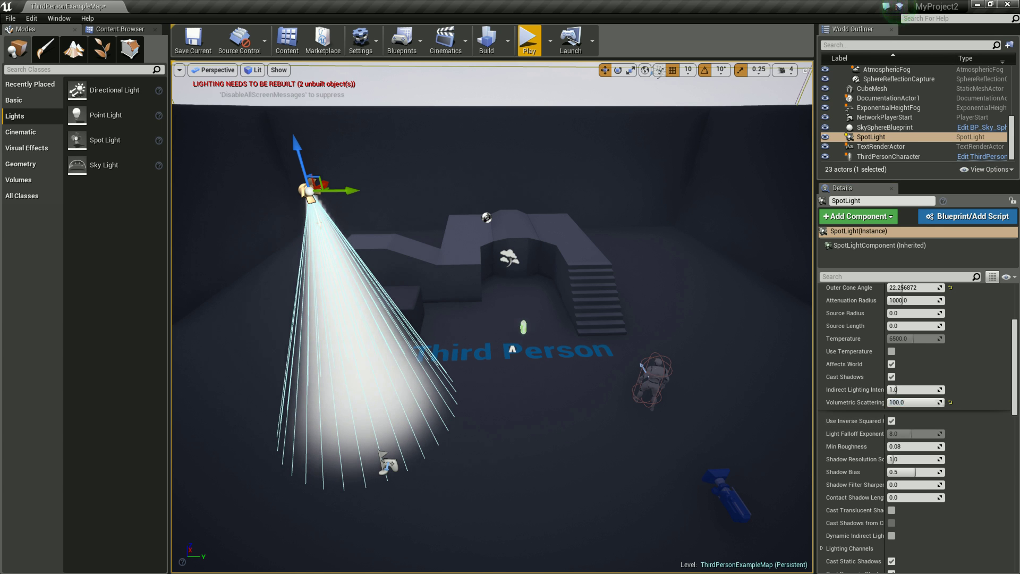
key(ctrl+z)
key(ctrl+z)
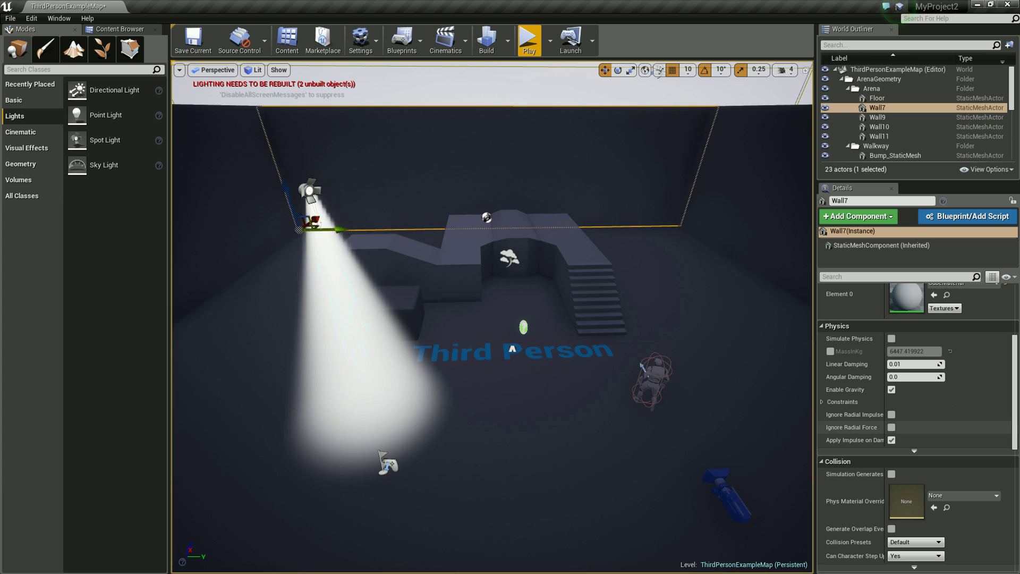
key(ctrl+z)
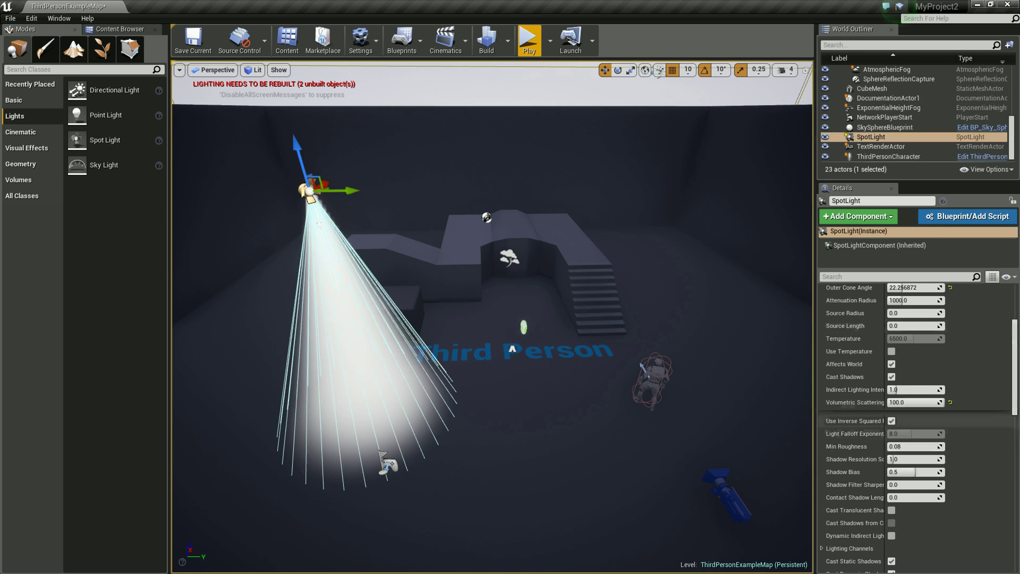
click(914, 402)
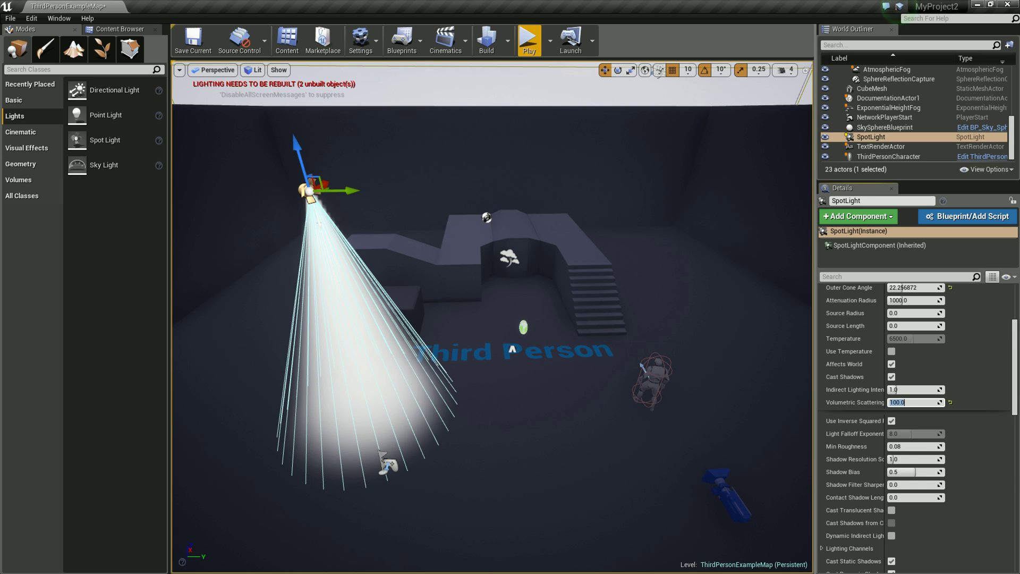
text(20)
key(Return)
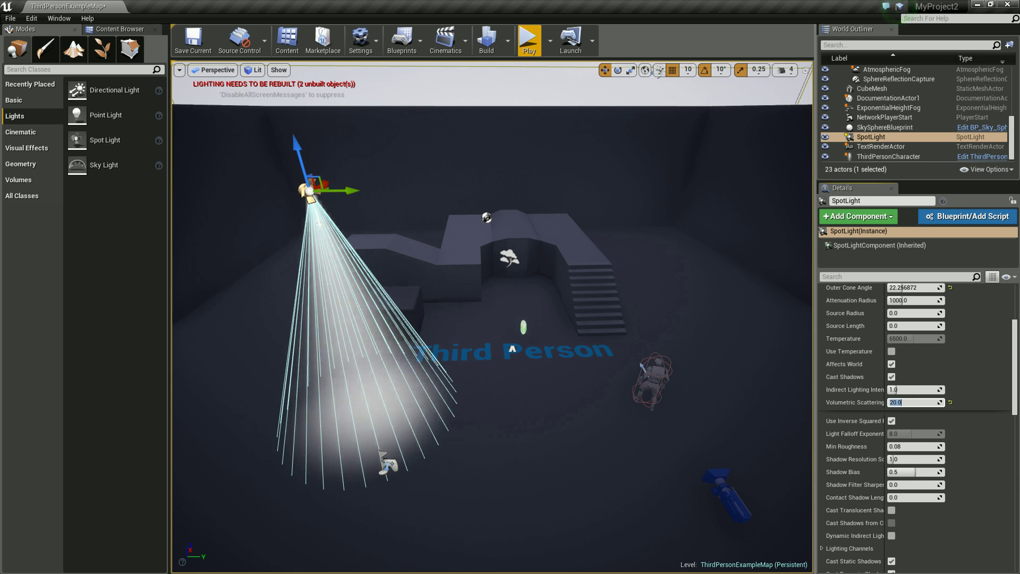
text(10)
key(Return)
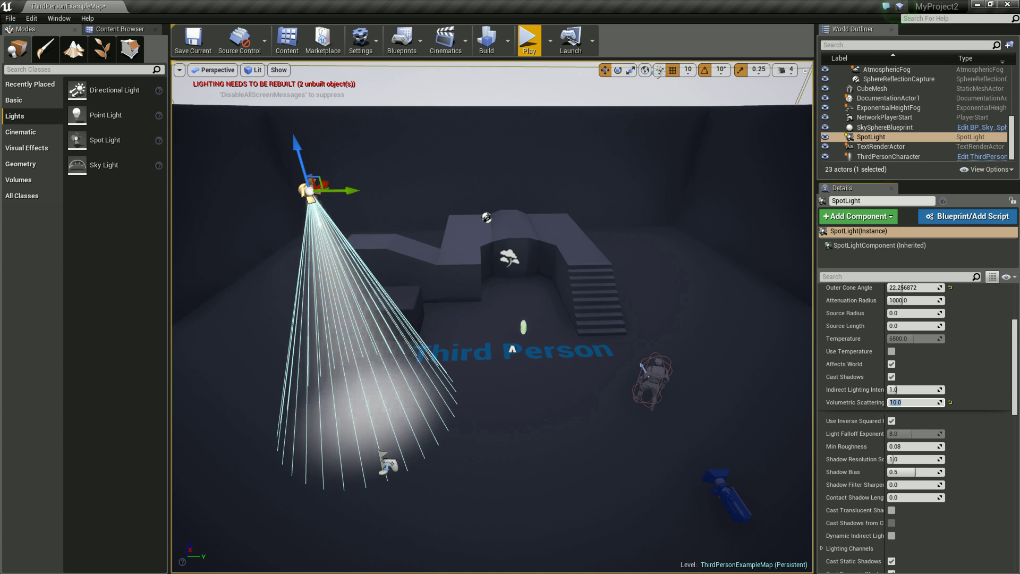
text(5)
key(Return)
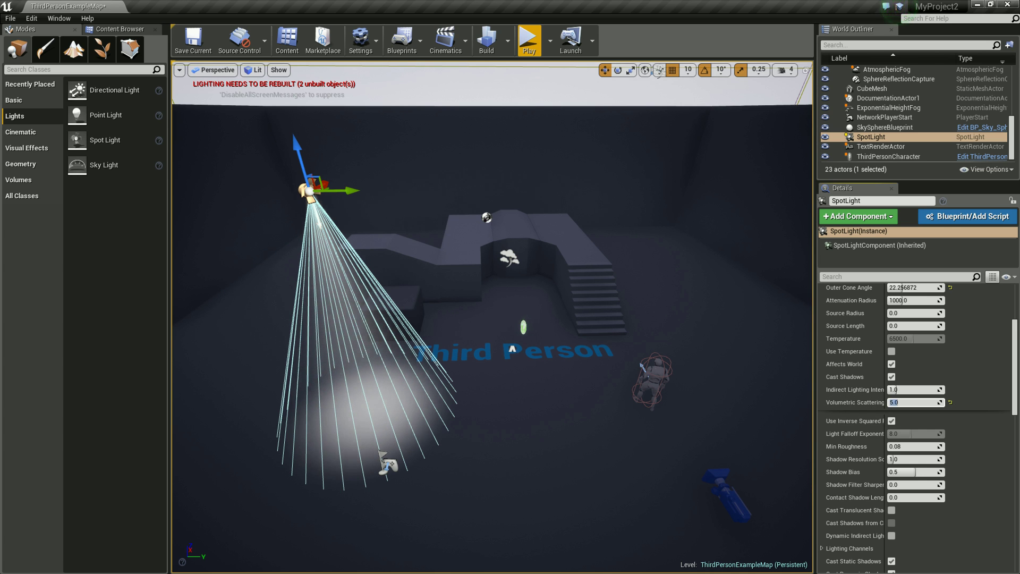
click(523, 325)
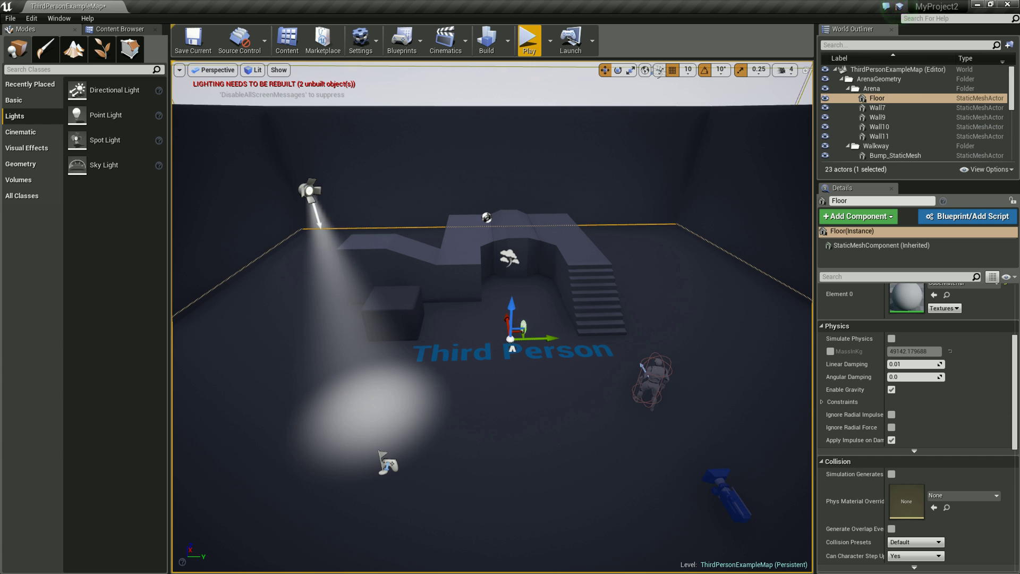
Lower the spot light's intensity to 37191.175781 and reselect the light.
key(ctrl+z)
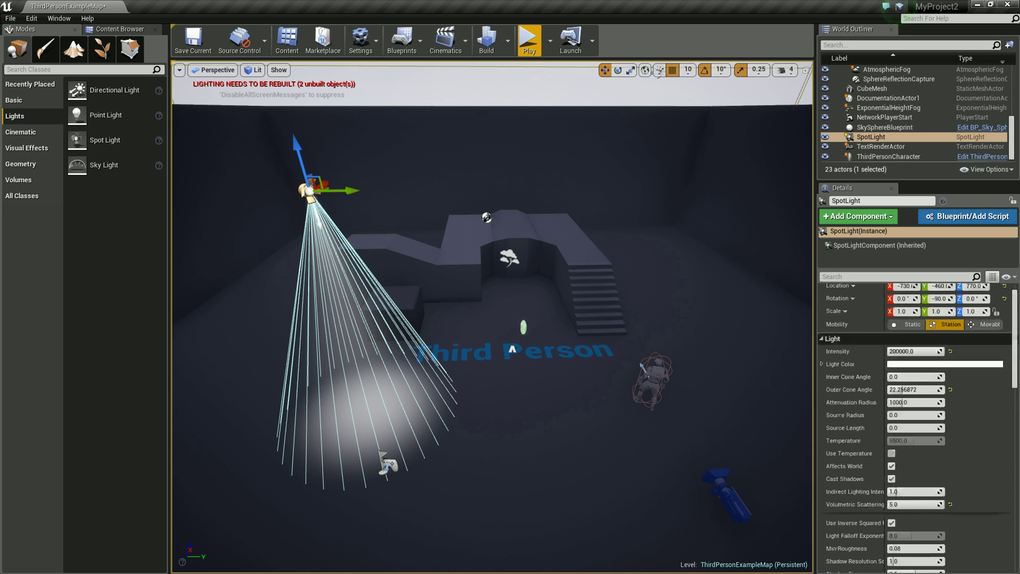
key(ctrl+z)
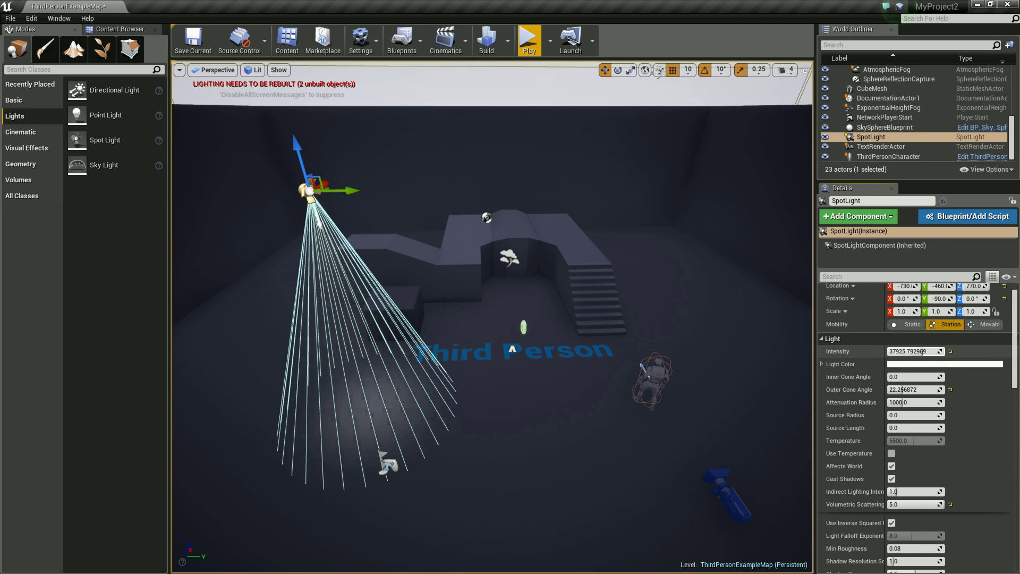
key(ctrl+z)
key(ctrl+z)
key(ctrl+z)
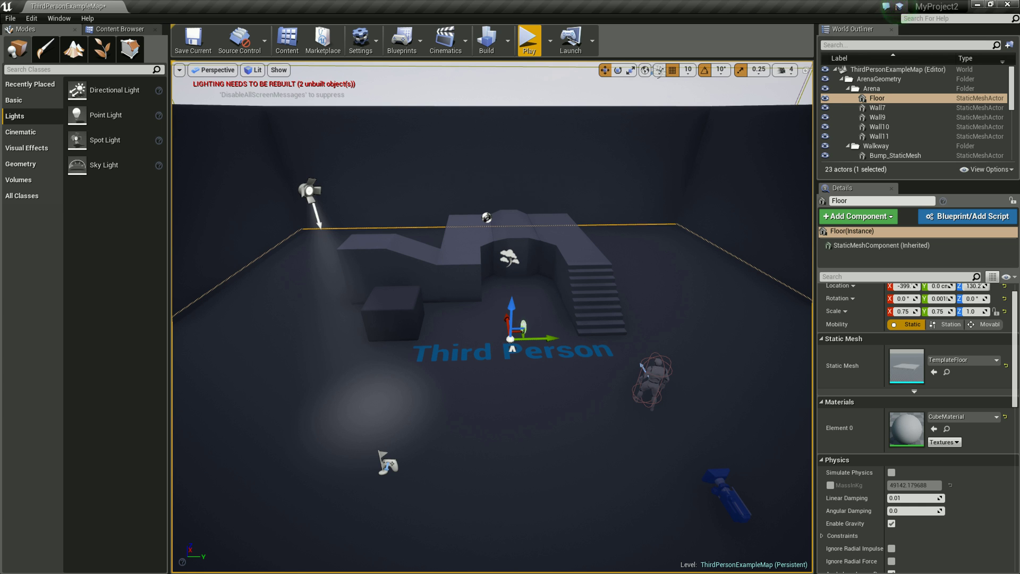
click(309, 189)
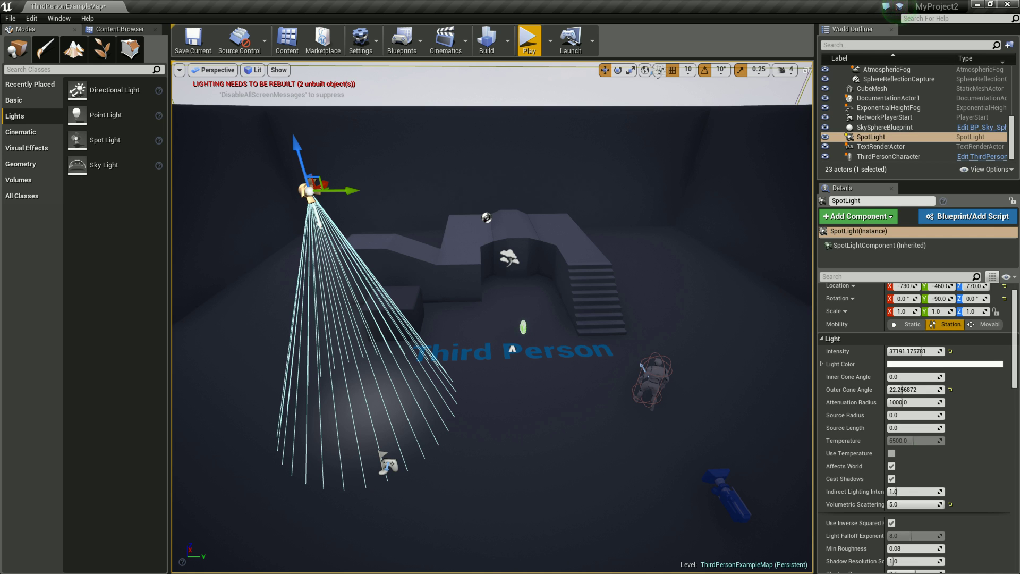
Enable Cast Volumetric Shadow on the spot light and view the scene from the floor.
scroll(913, 453, down, 2)
scroll(913, 453, down, 2)
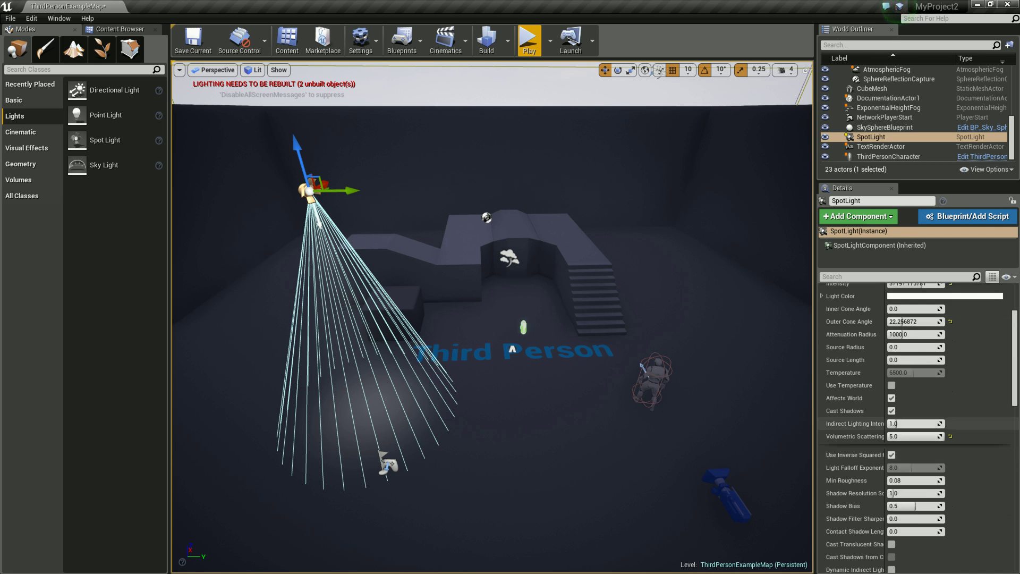
scroll(903, 426, down, 2)
scroll(903, 429, down, 2)
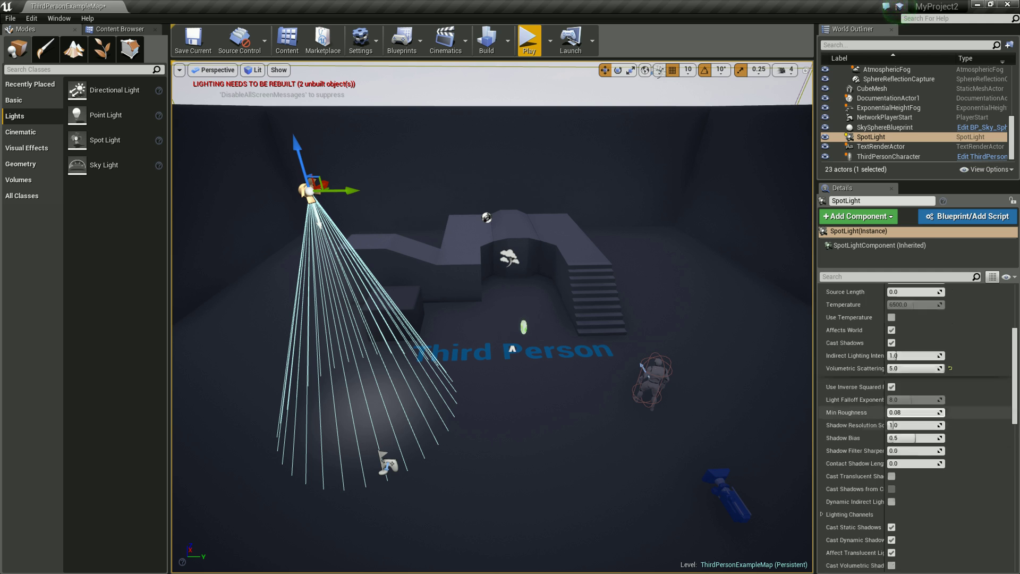
scroll(903, 430, down, 2)
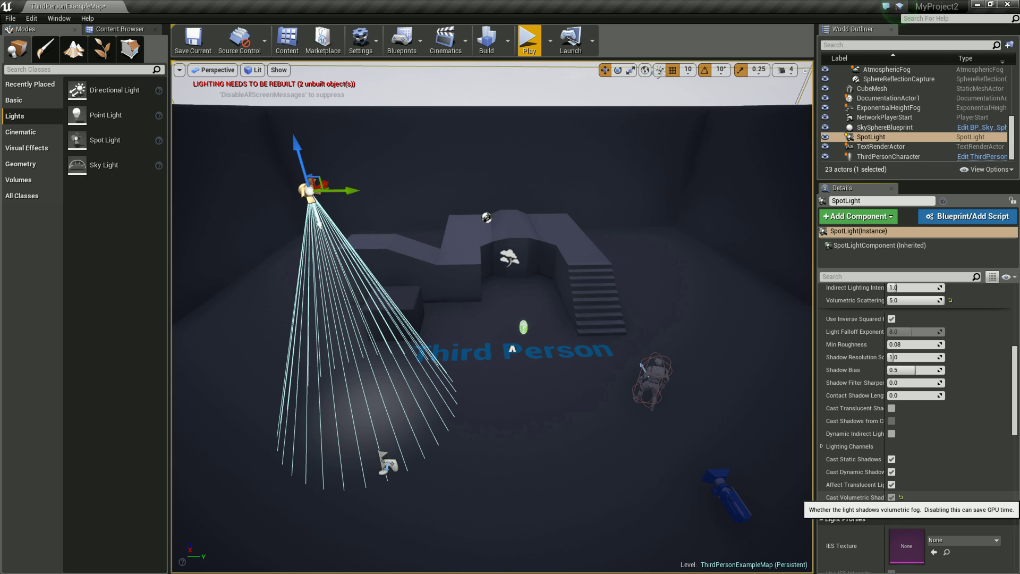
click(892, 497)
click(510, 382)
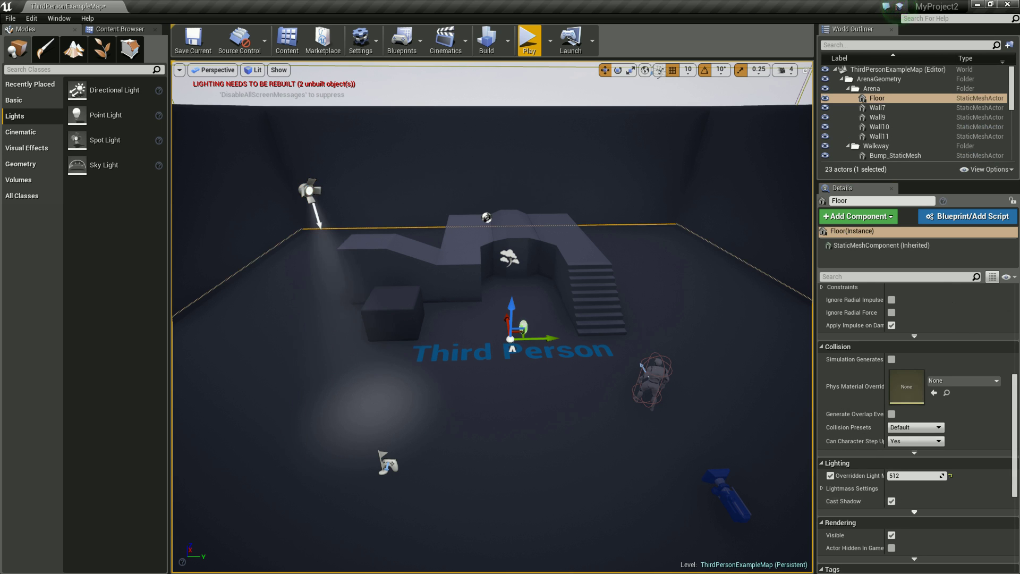
scroll(913, 383, up, 4)
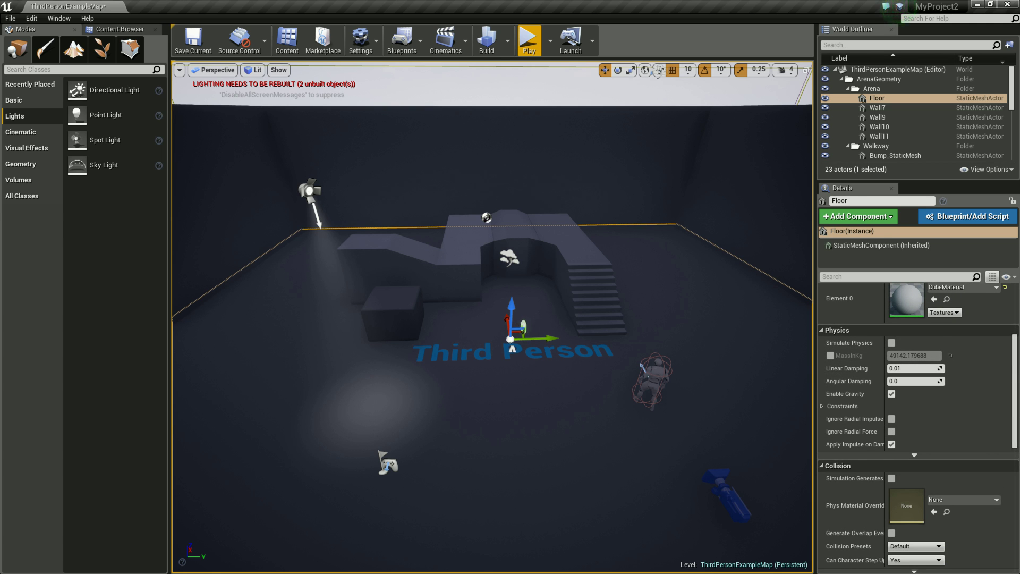
Set the spot light's Intensity to 100000, then drag it to about 83410.
click(308, 189)
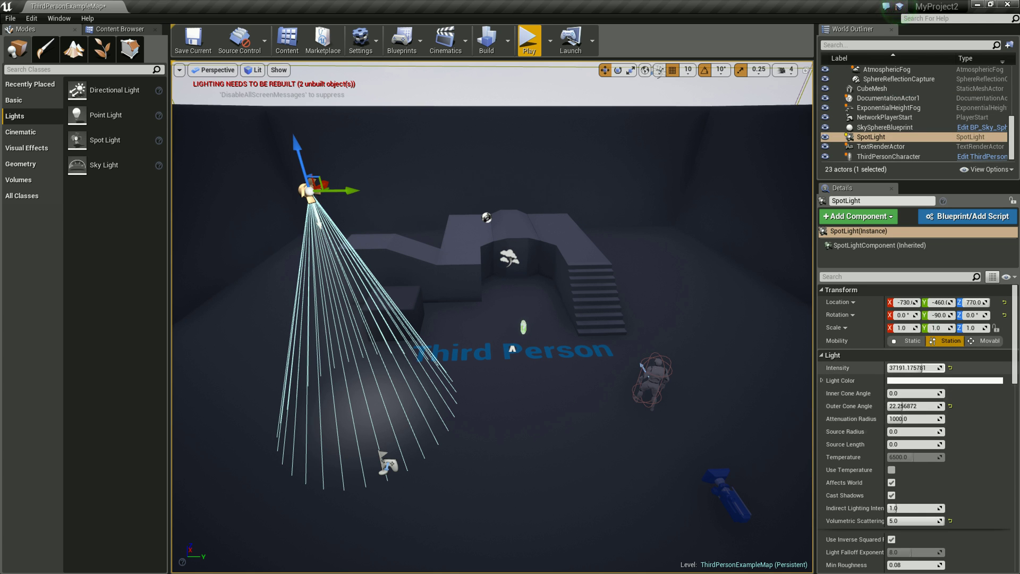
click(922, 367)
text(100000)
key(Return)
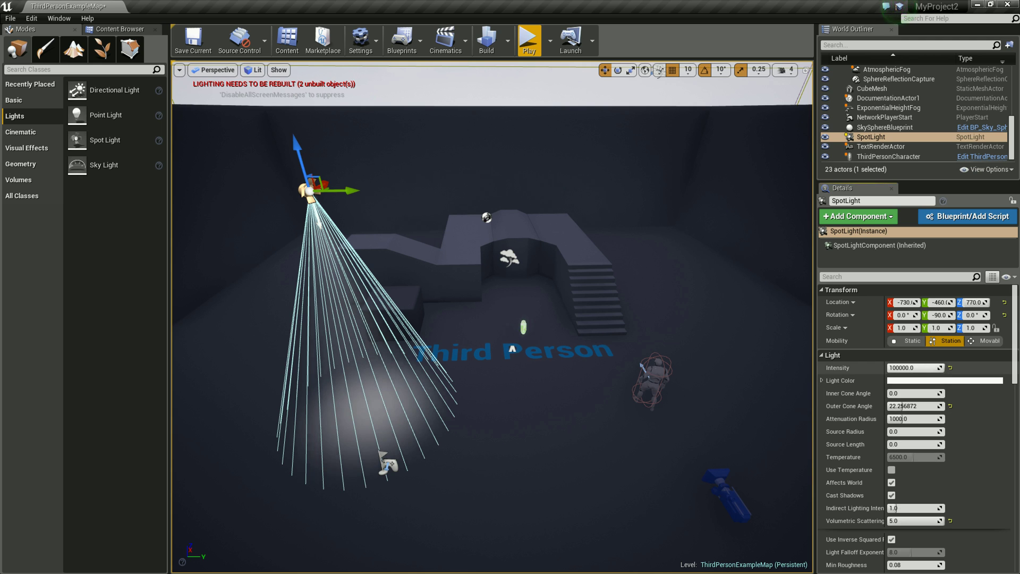
drag(940, 367, 943, 367)
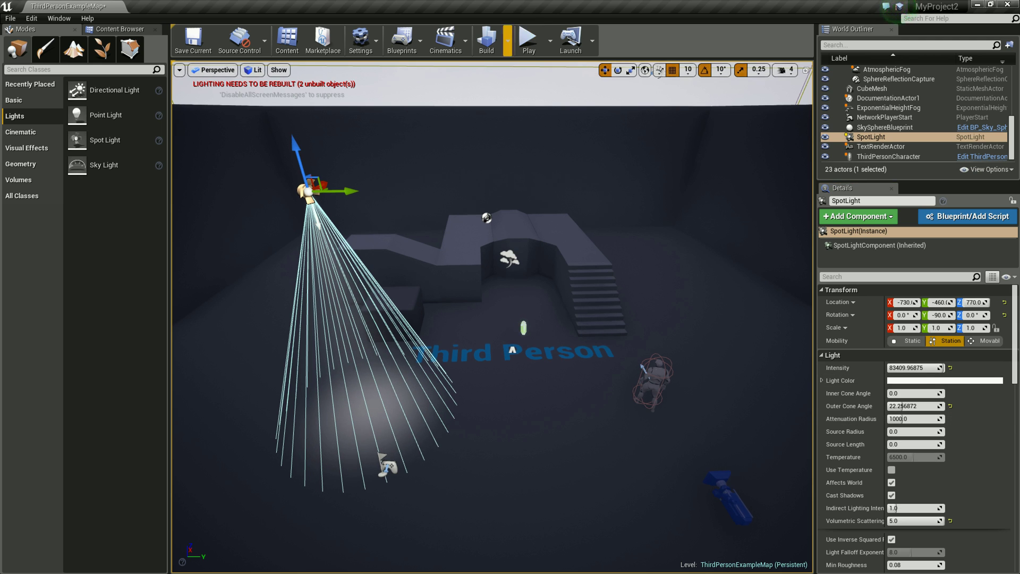
Rebuild the level's lighting with Build Lighting Only.
click(507, 40)
click(637, 72)
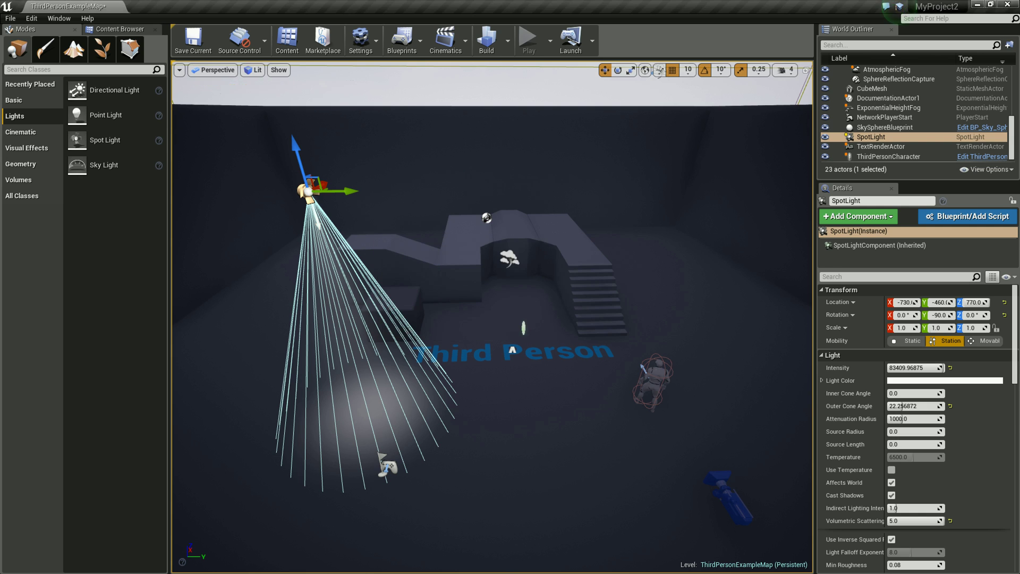
click(523, 329)
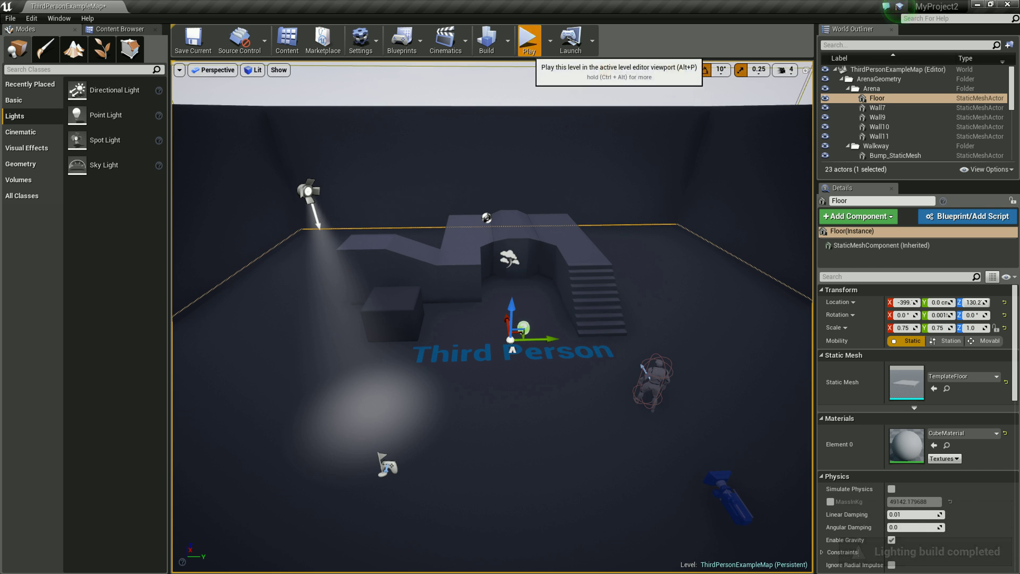
Start a play-in-editor session and run the character around the fogged arena.
click(529, 41)
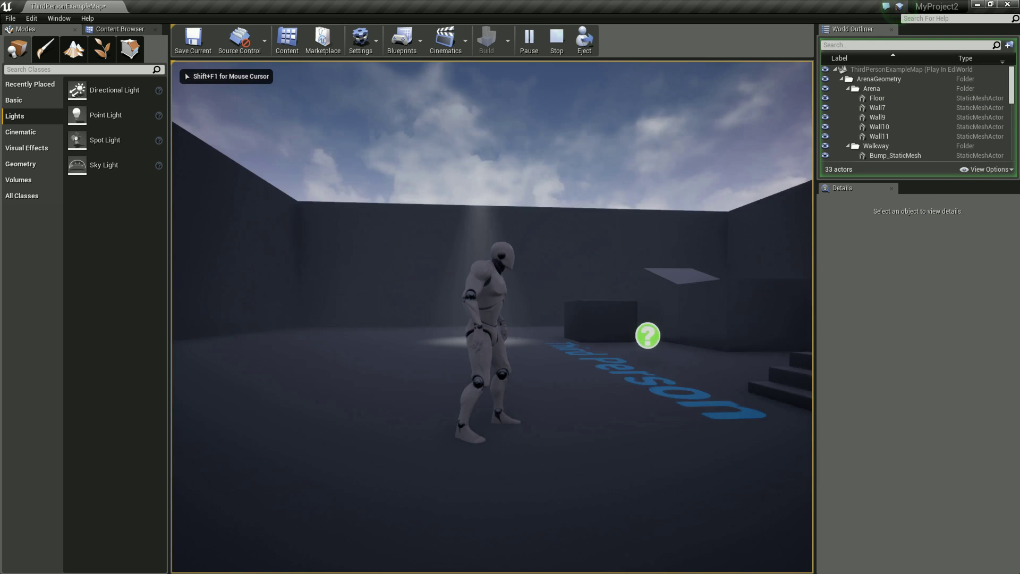
key(w)
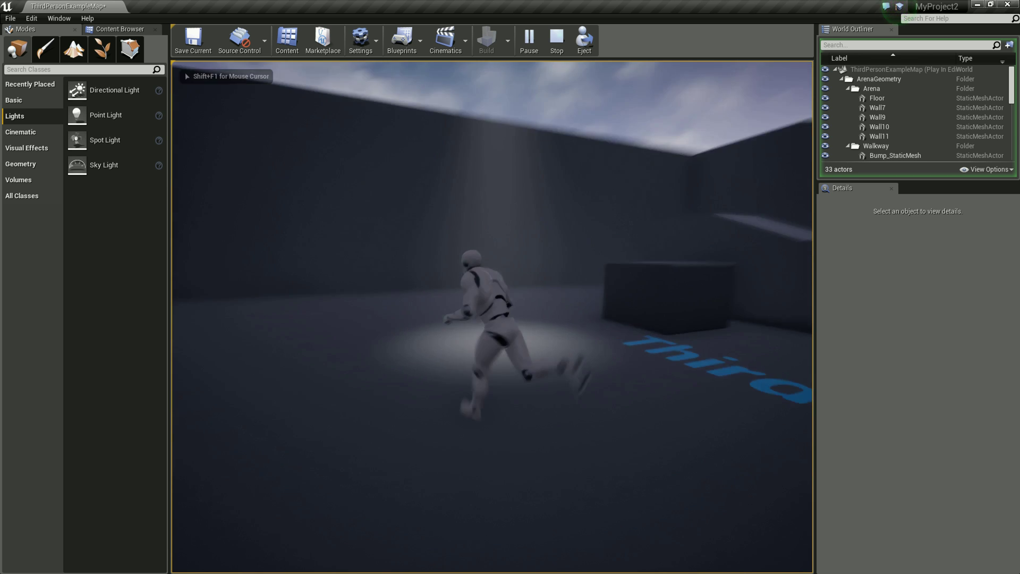
key(s)
key(a)
key(d)
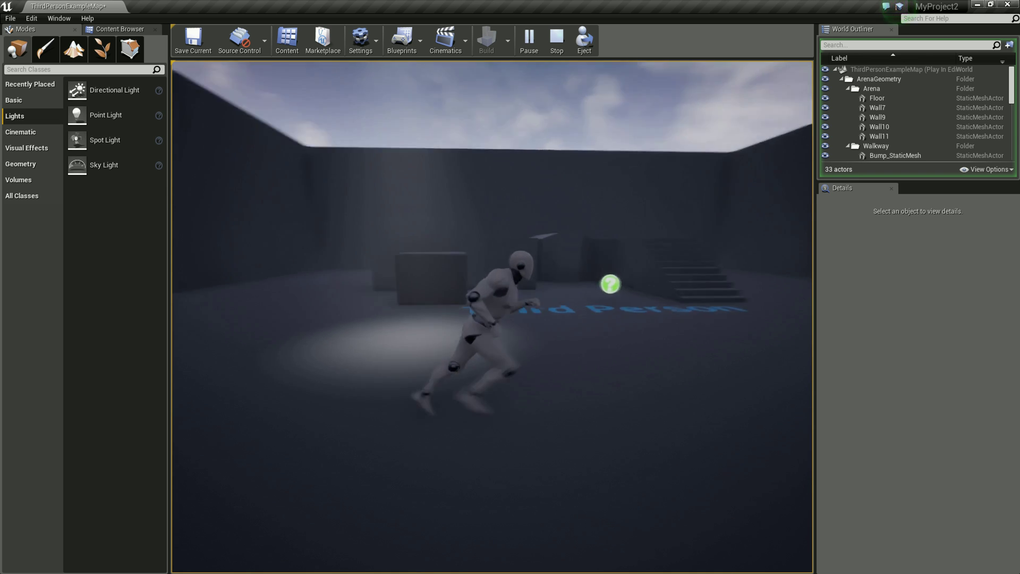
key(s)
key(a)
Look up at the beam against the sky and run through the light pool toward the stairs.
key(w)
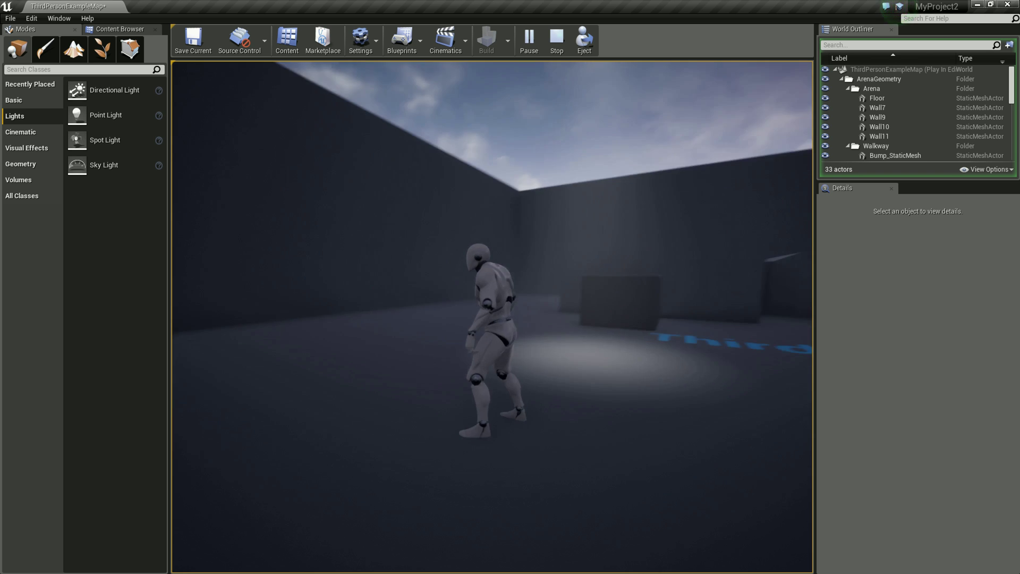
key(a)
key(d)
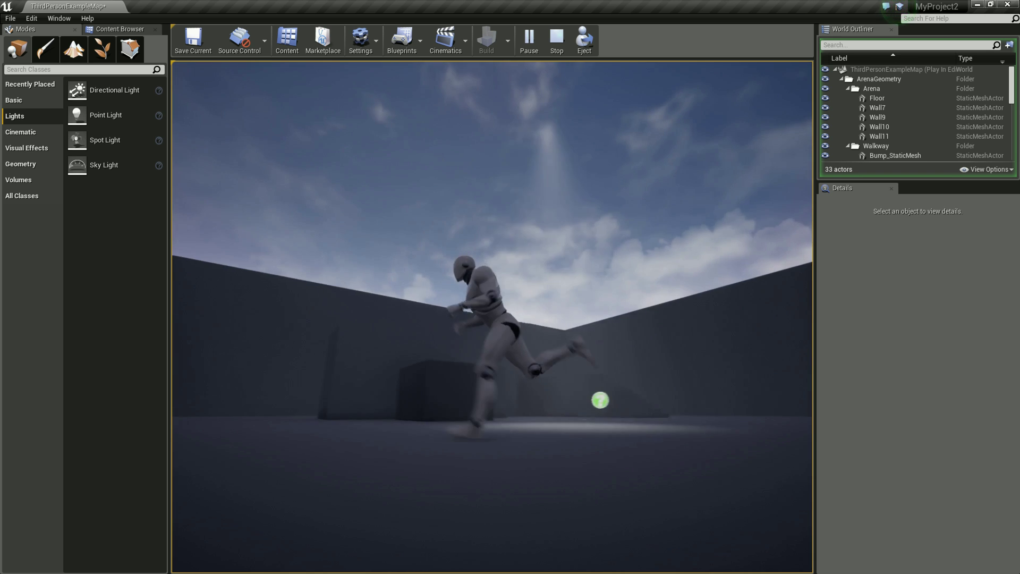
key(w)
key(s)
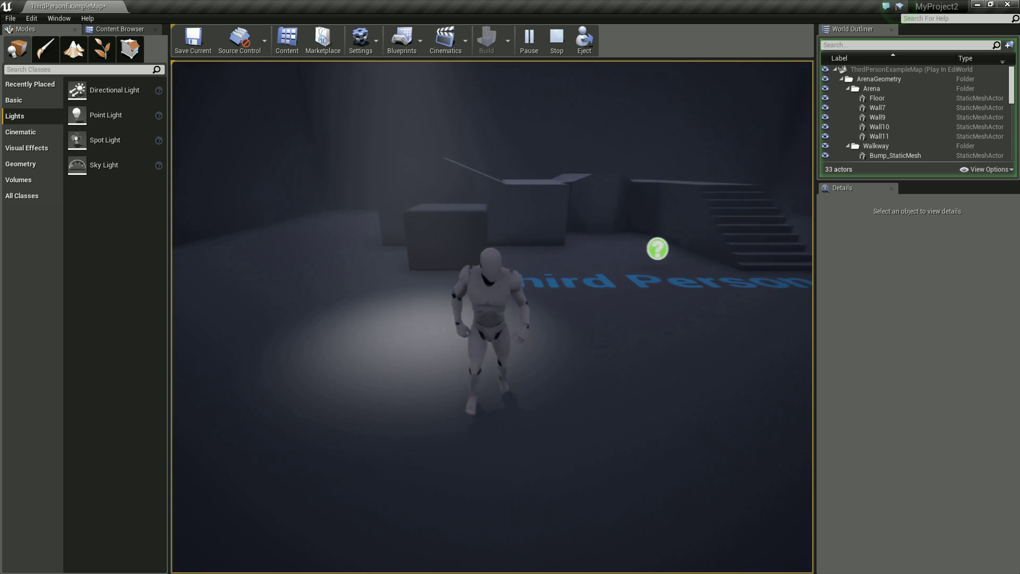
key(s)
key(a)
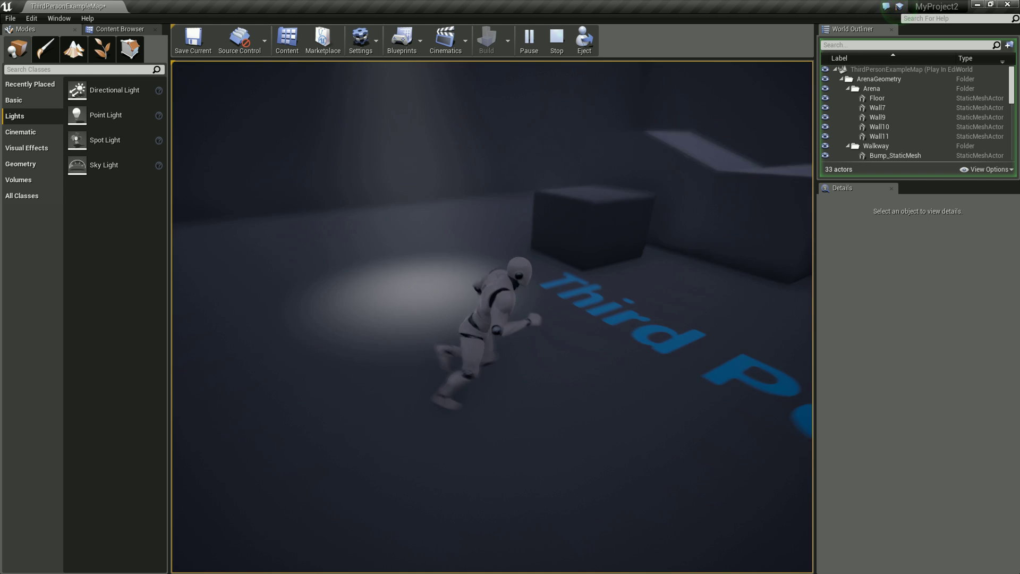
key(d)
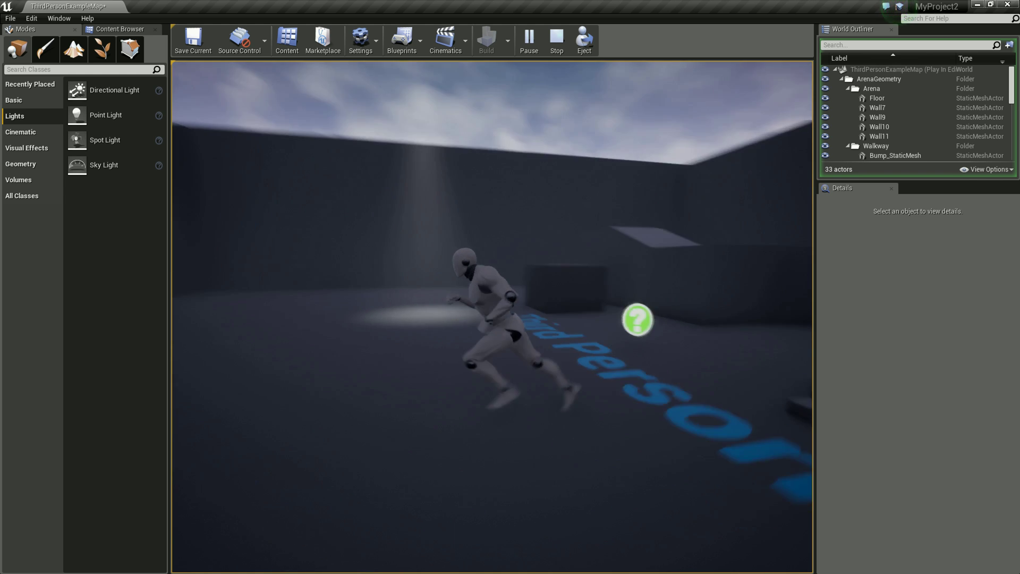
key(s)
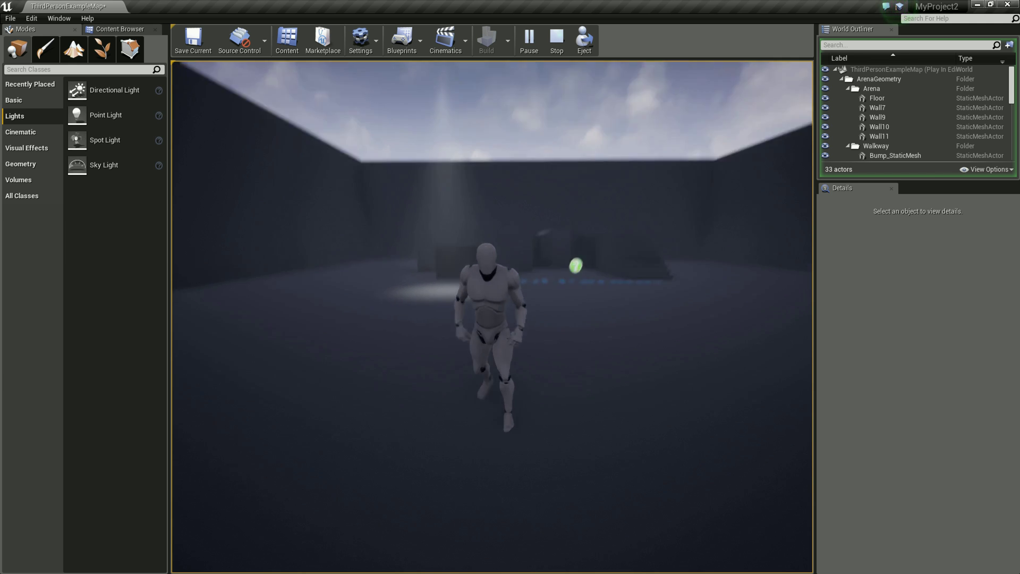